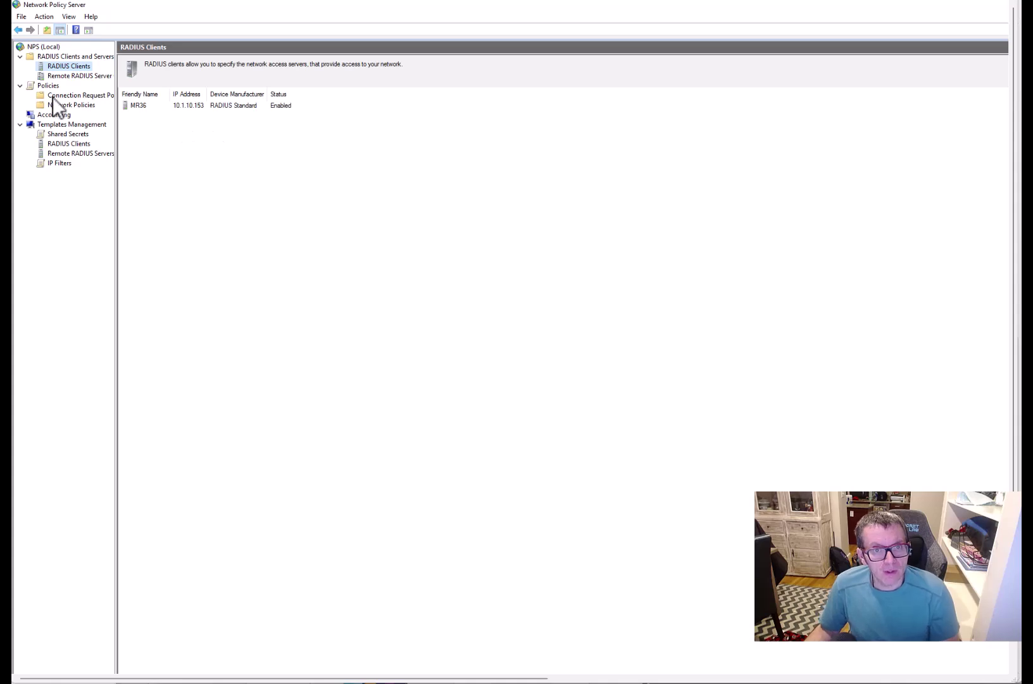
Choose the 802.1X Wireless or Wired scenario and display the Connection Request Policies list
click(48, 45)
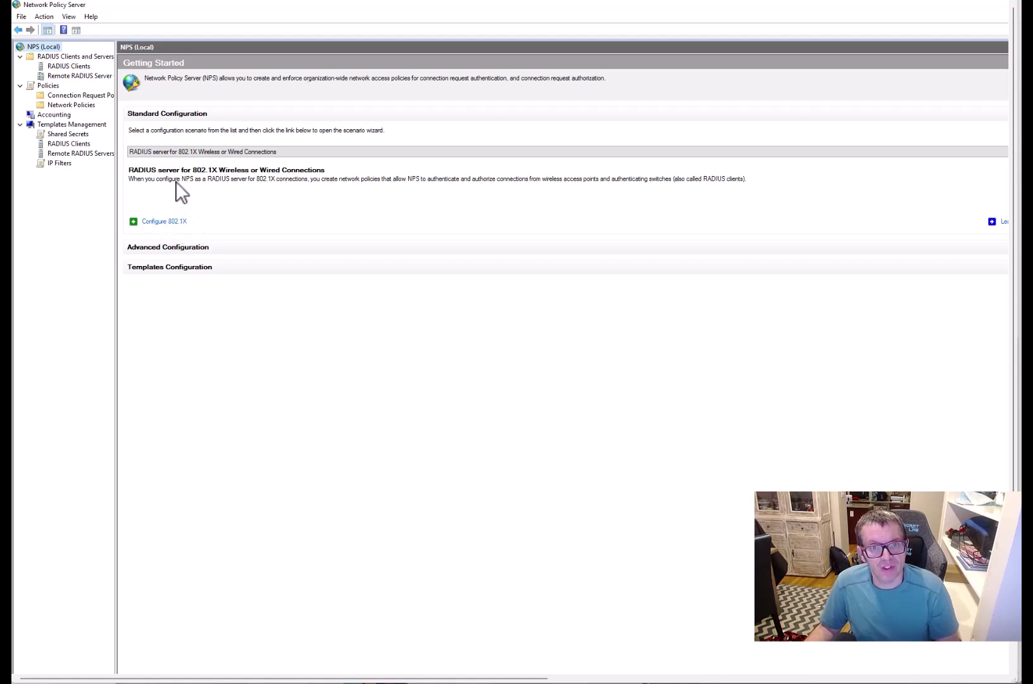
click(211, 152)
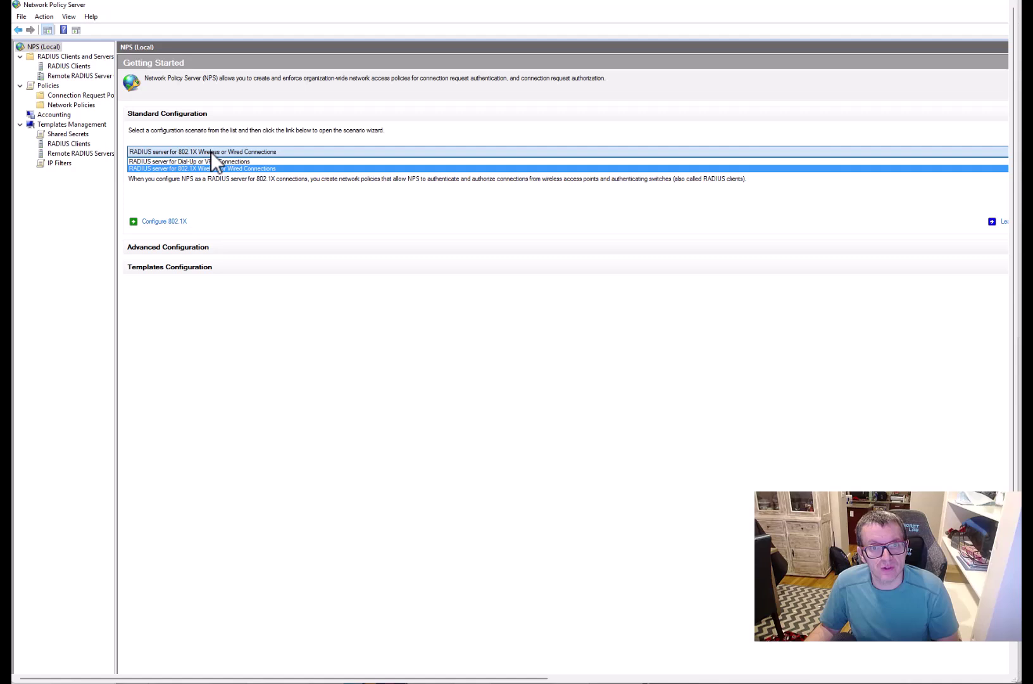
click(218, 167)
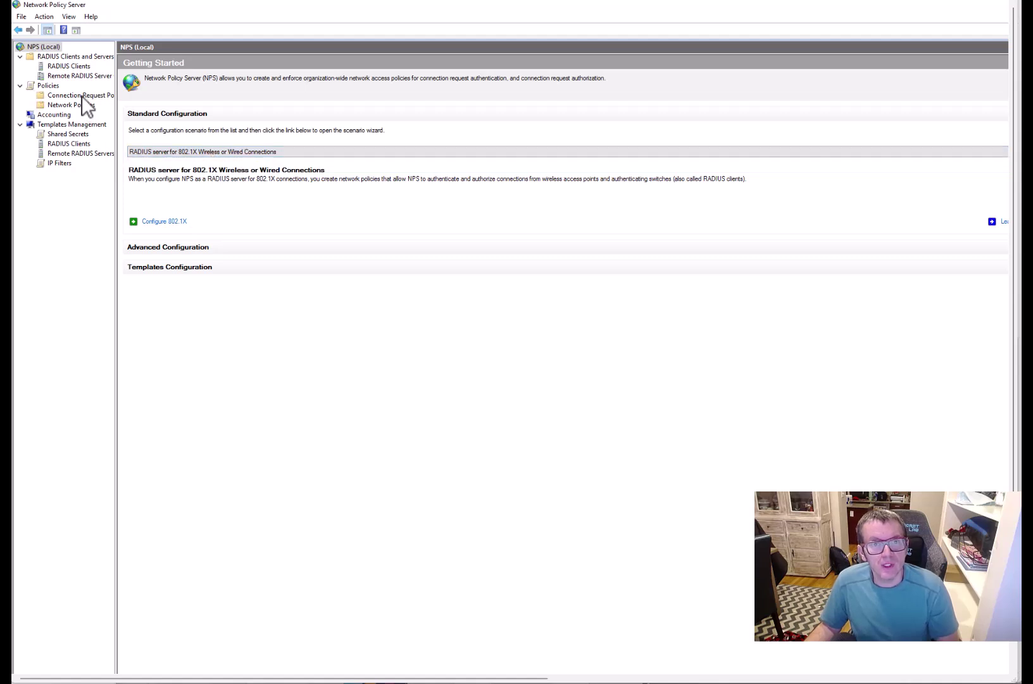
click(82, 95)
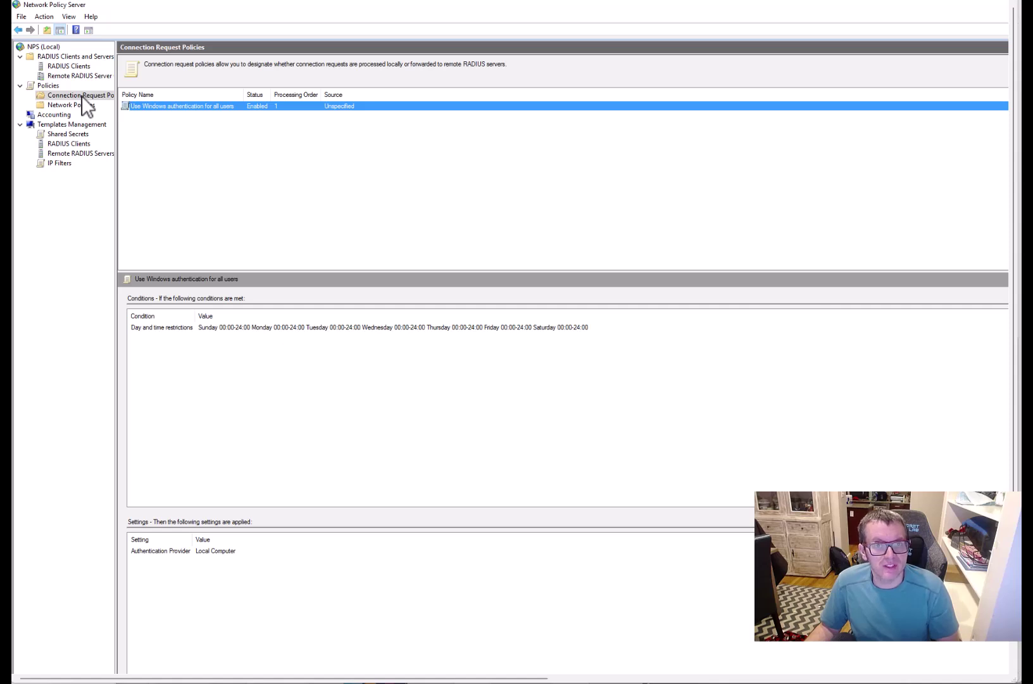
Create a connection request policy named 'EAP-TLS' with server type Unspecified and continue
right_click(82, 95)
click(113, 103)
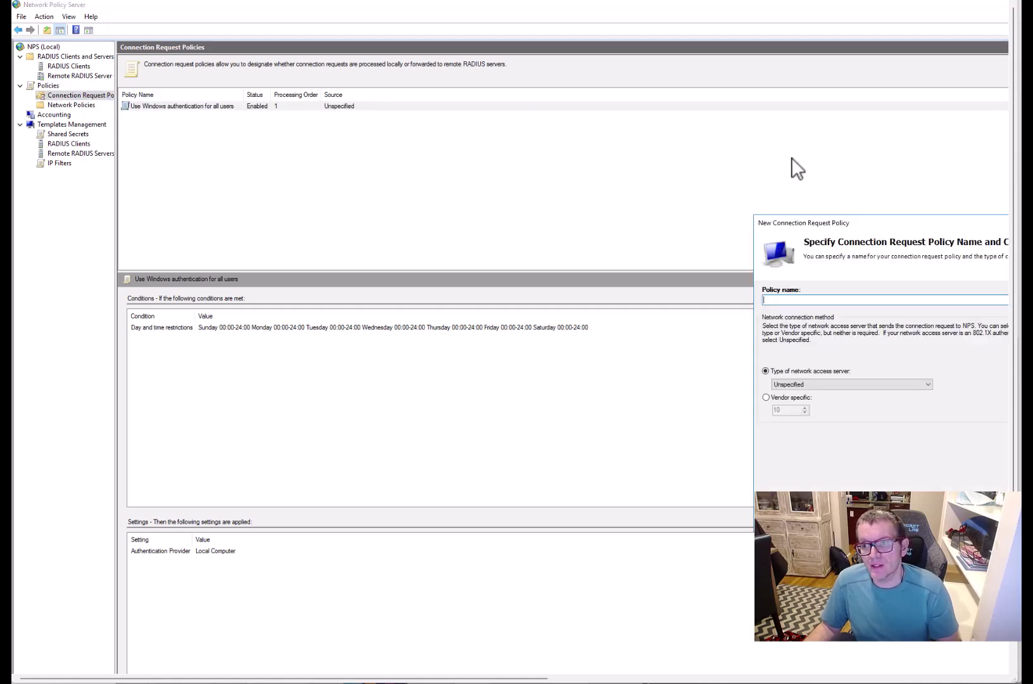
drag(879, 226, 330, 78)
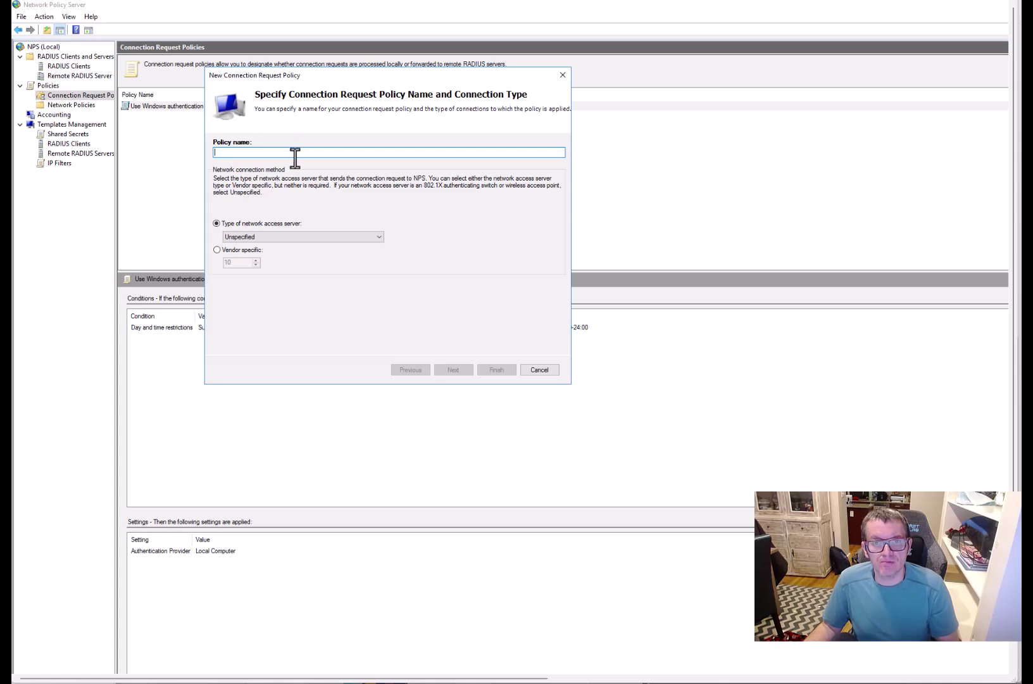
text(EAP)
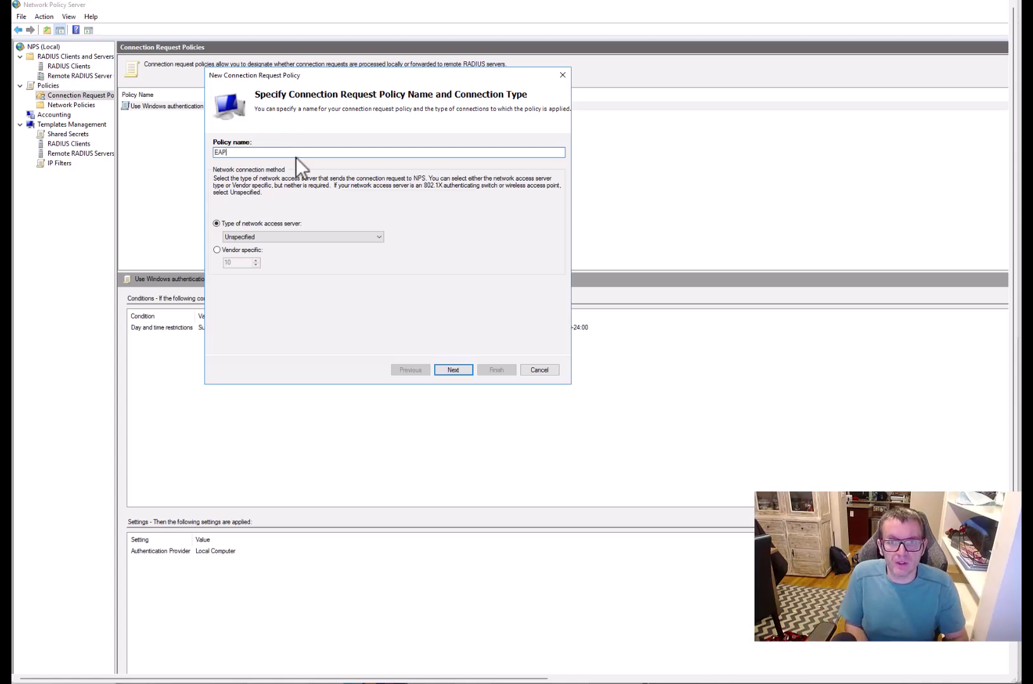
text(-TLS)
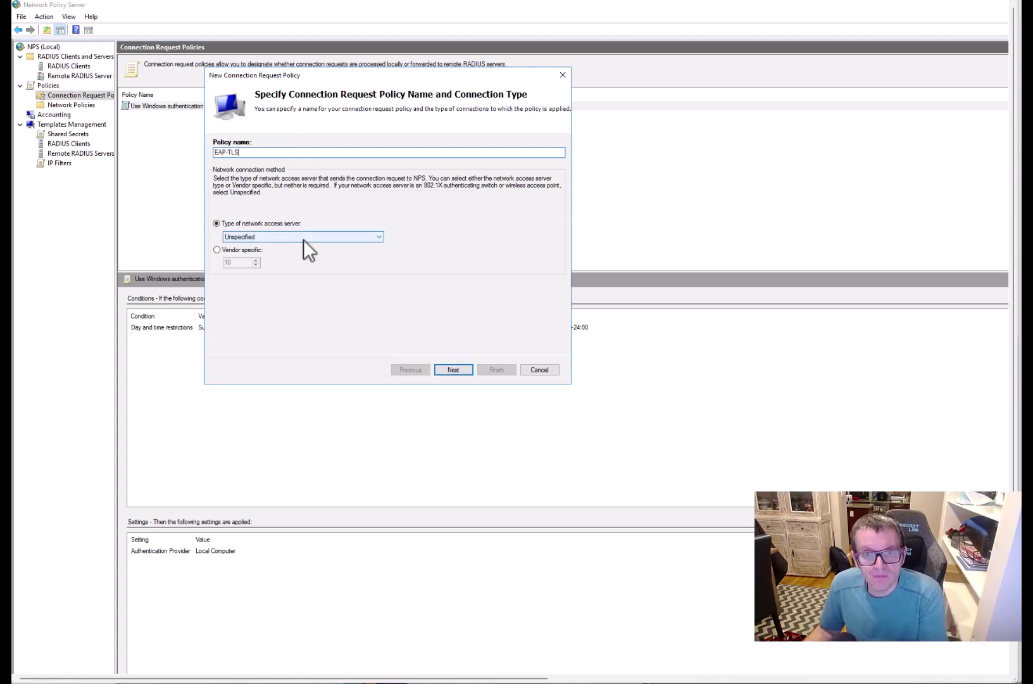
click(268, 236)
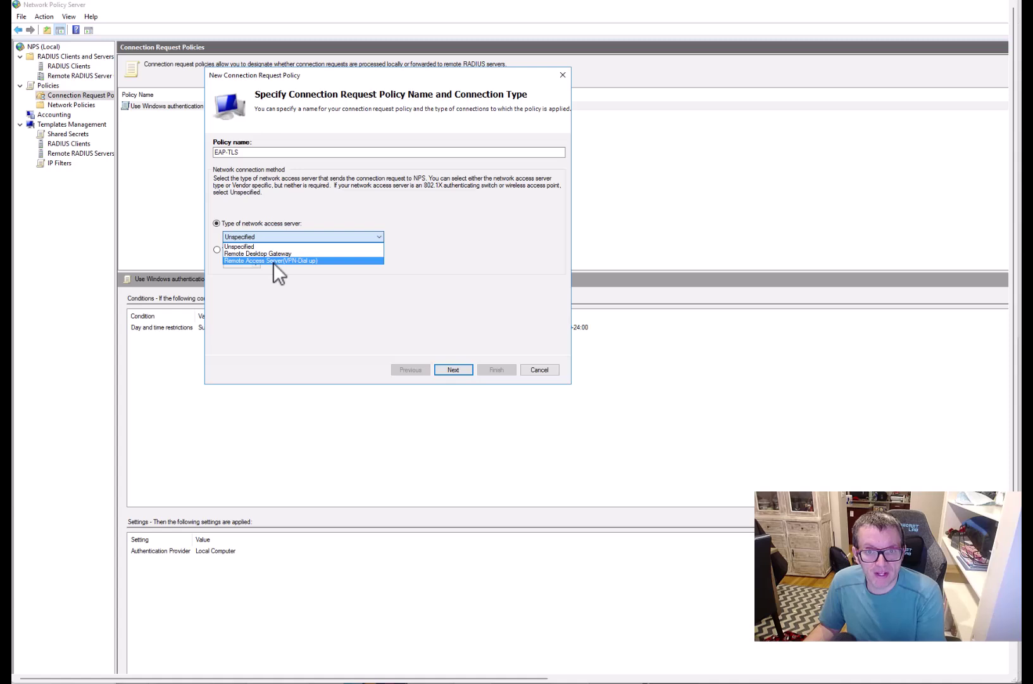
click(493, 232)
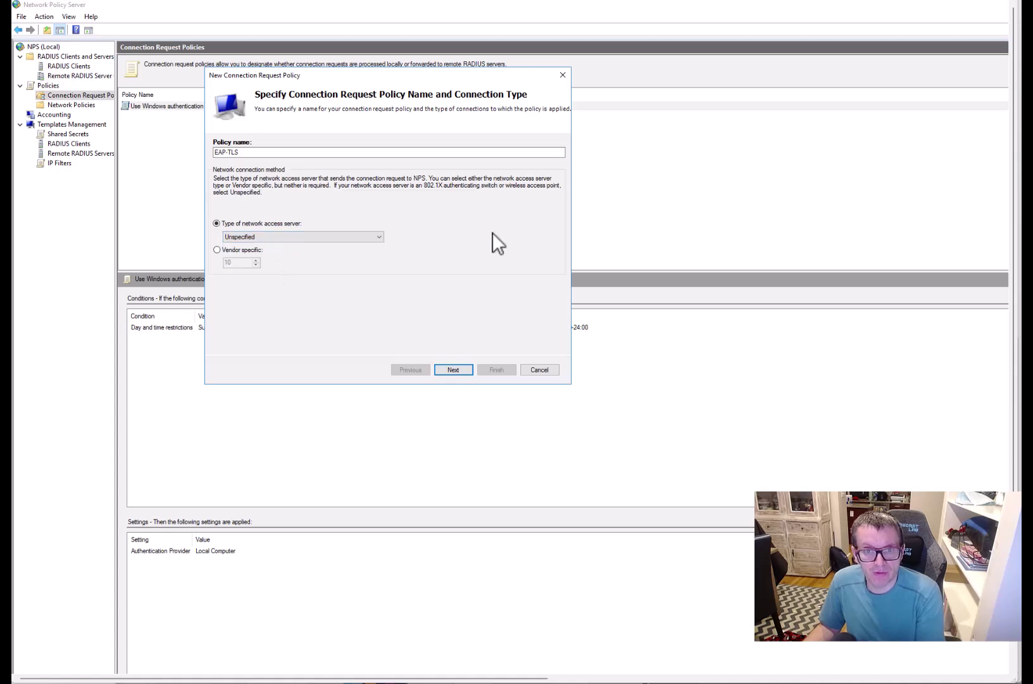
click(458, 369)
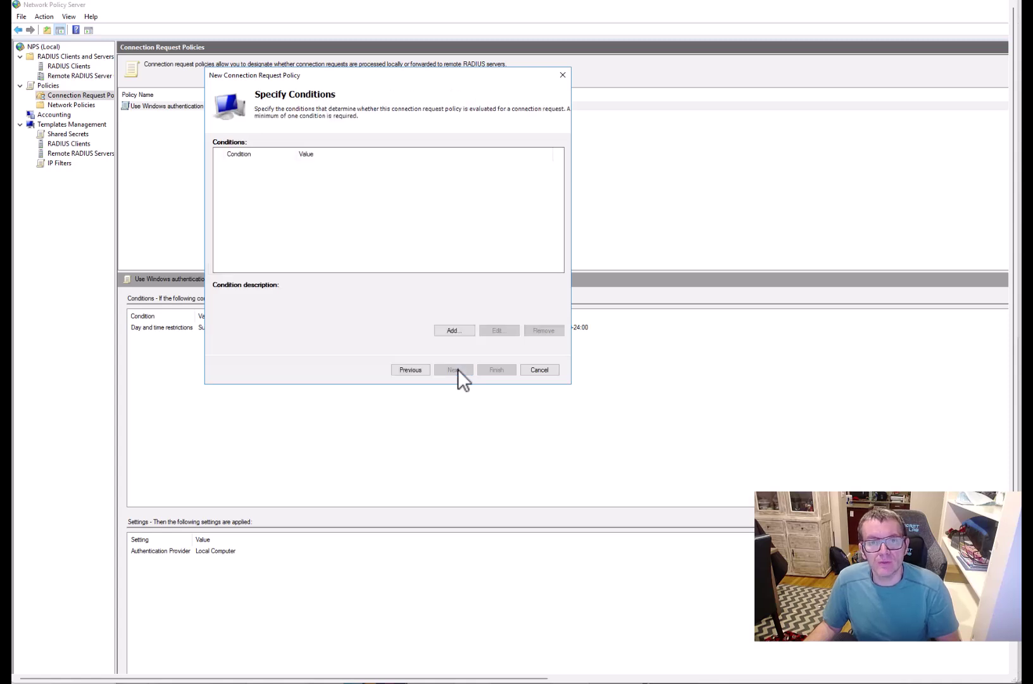
Add a NAS Port Type condition for Wireless - IEEE 802.11 and Wireless - Other
click(453, 330)
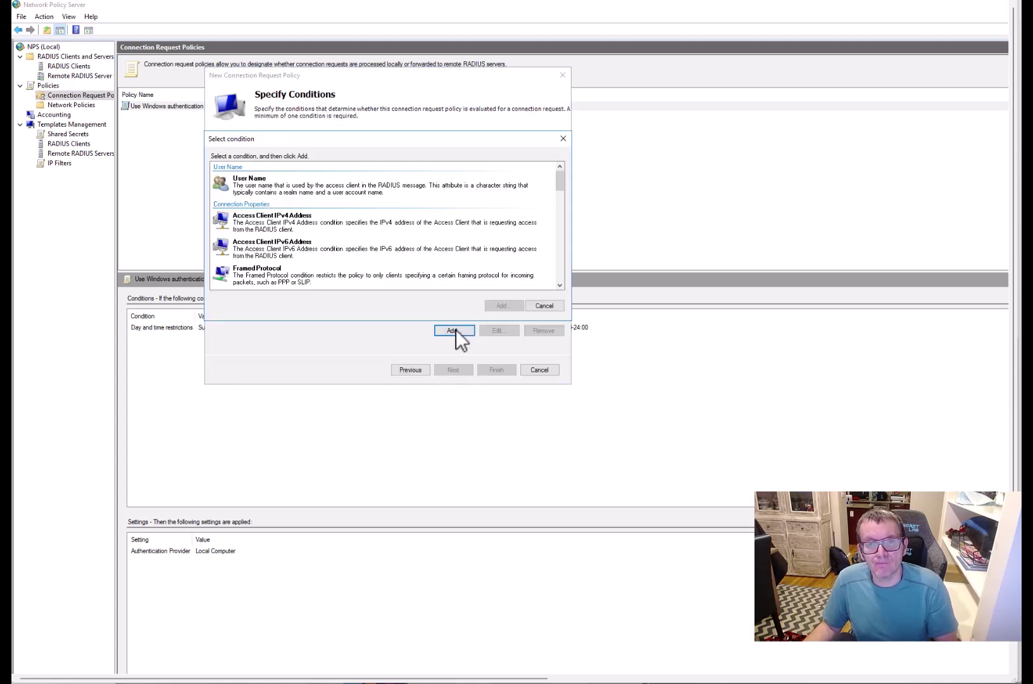
scroll(309, 222, down, 15)
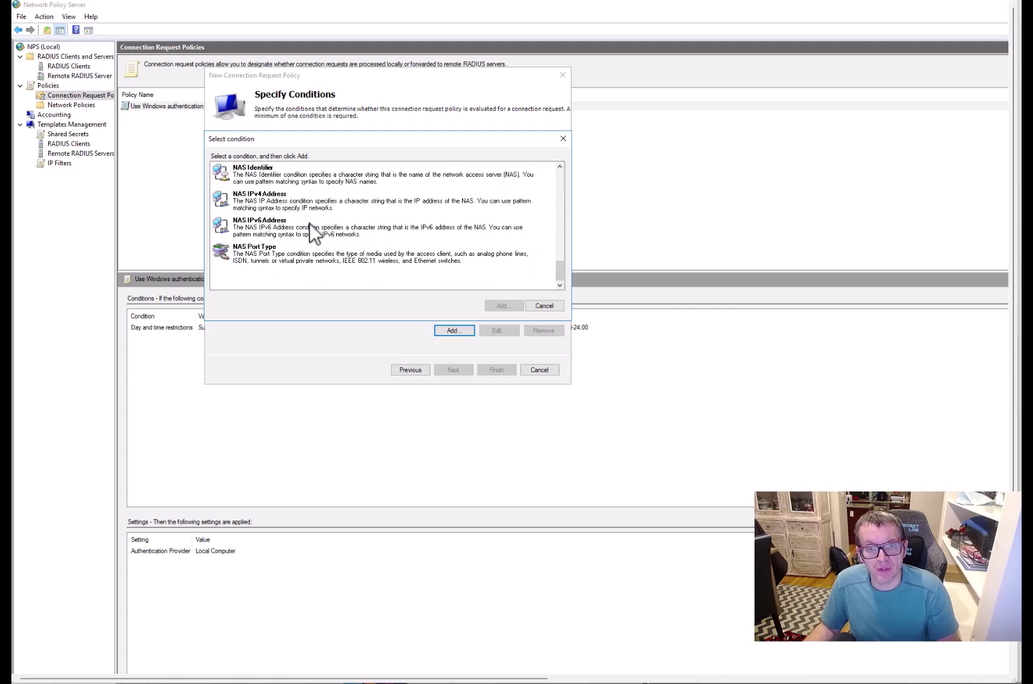
scroll(302, 254, up, 6)
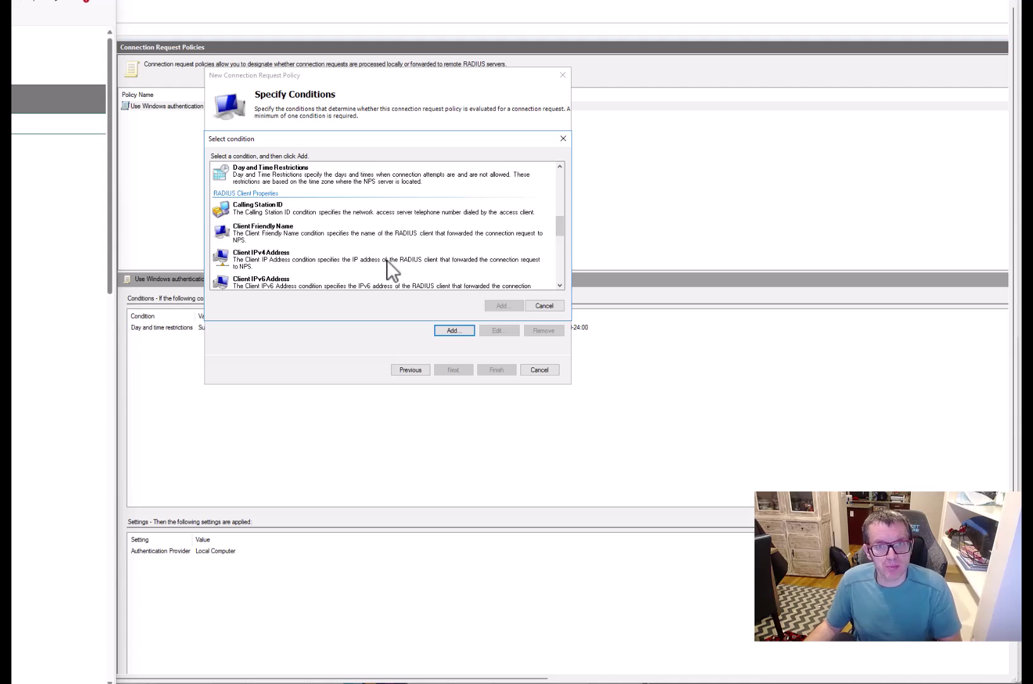
click(462, 236)
scroll(462, 236, down, 3)
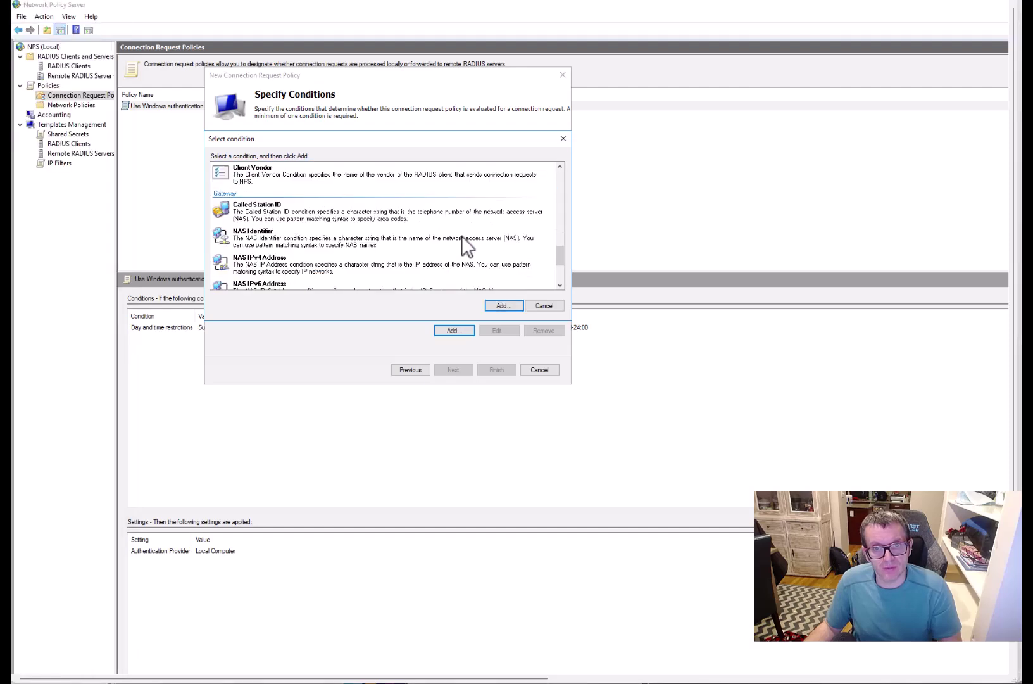
scroll(462, 235, down, 2)
click(299, 262)
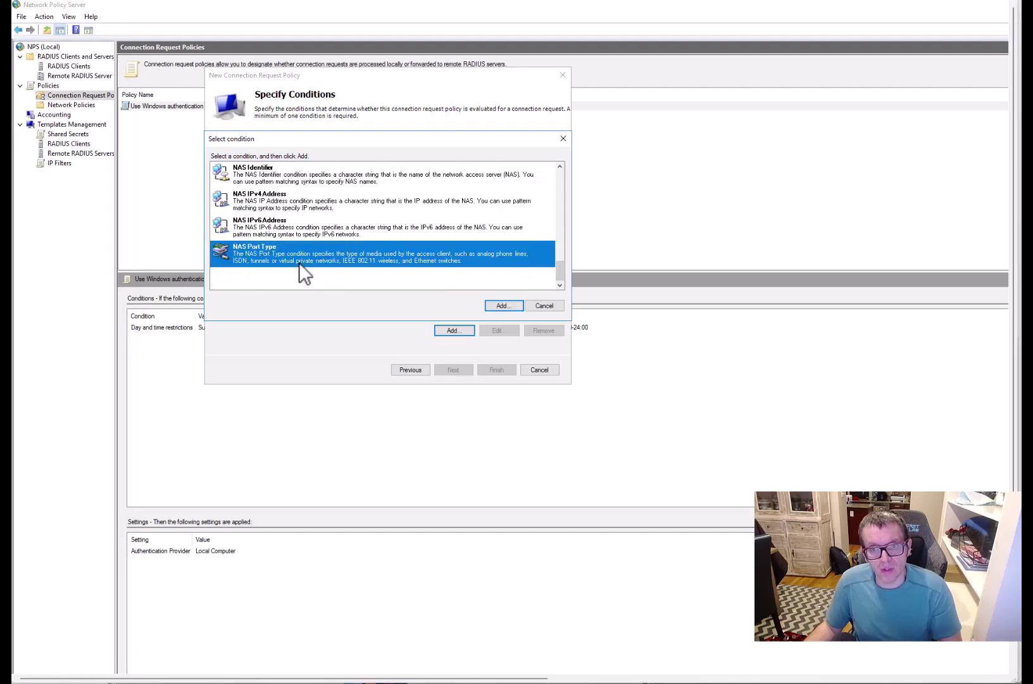
click(510, 305)
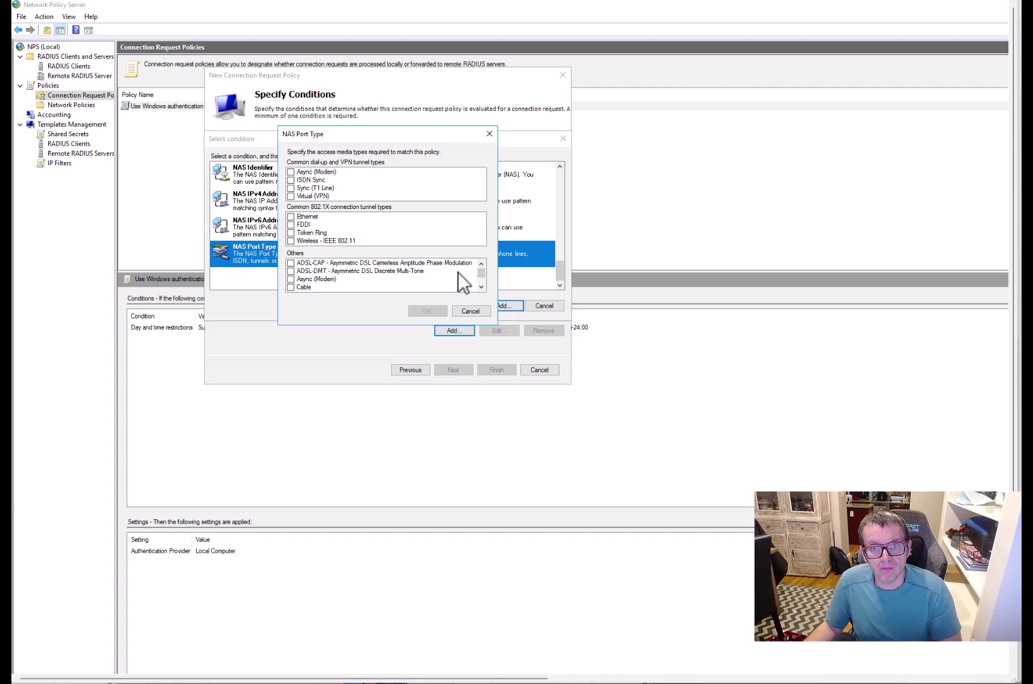
click(291, 240)
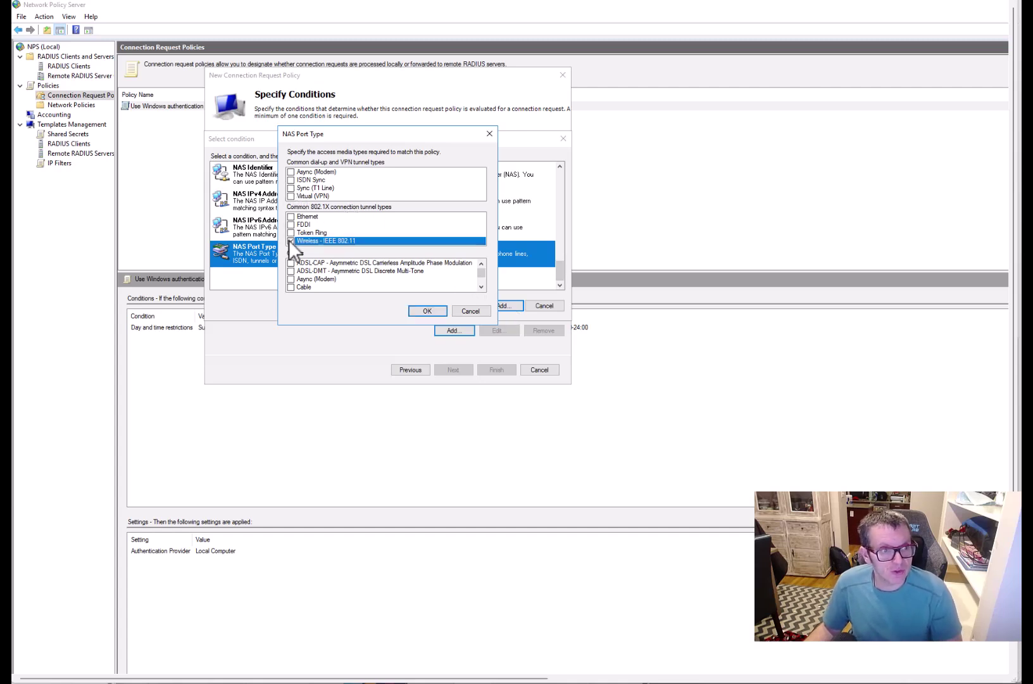
scroll(320, 271, down, 5)
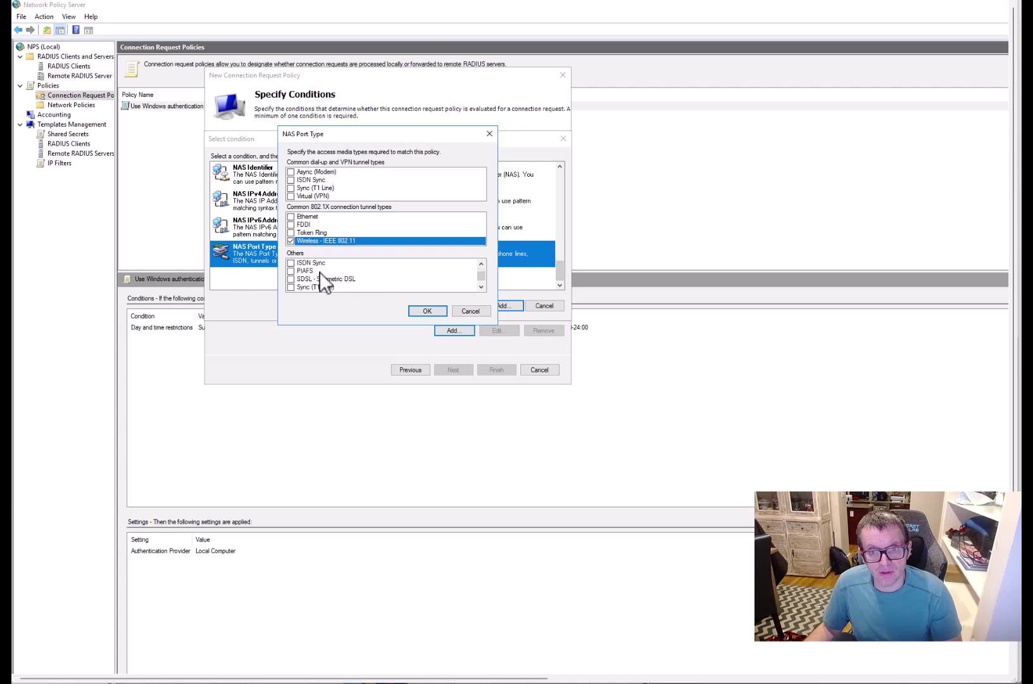
click(291, 262)
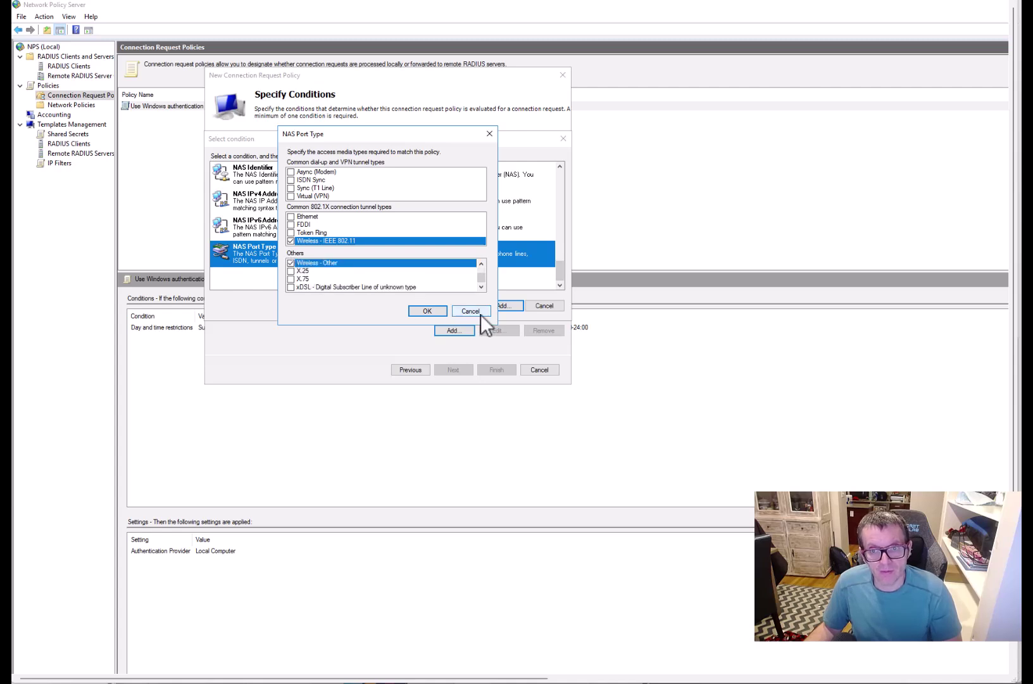
click(427, 310)
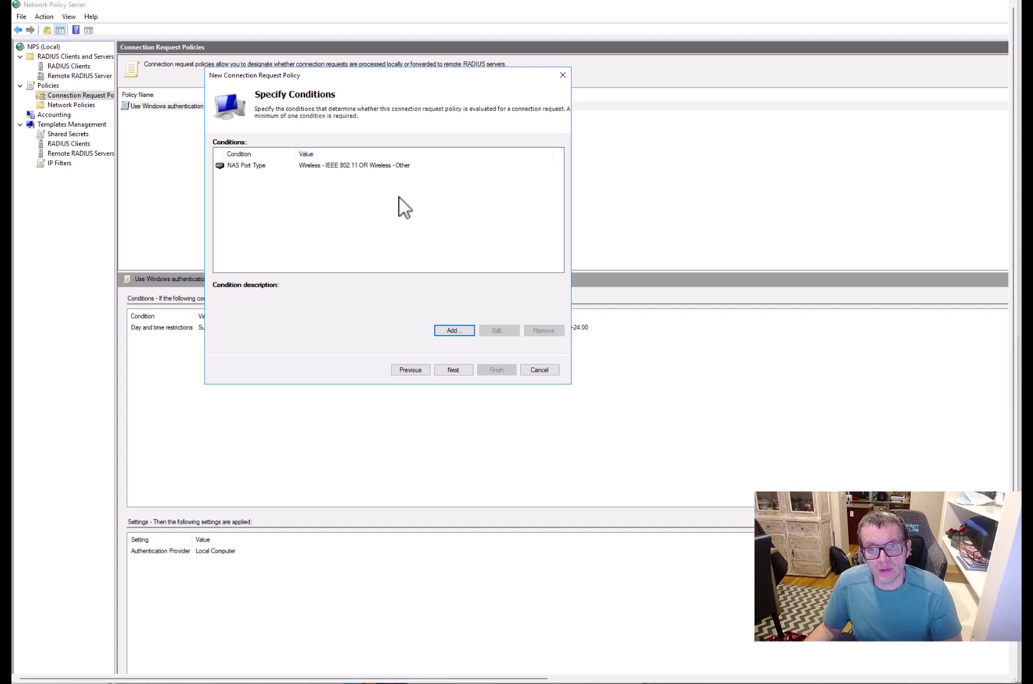
Browse the conditions, cancel without adding another, and advance to request forwarding
click(454, 330)
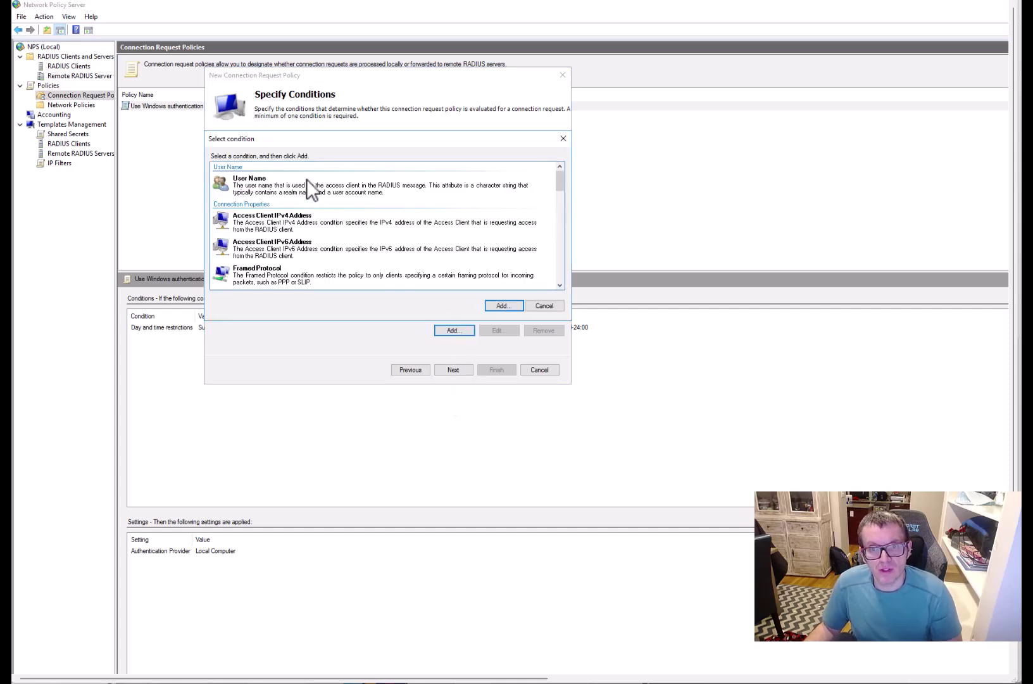
scroll(346, 240, down, 1)
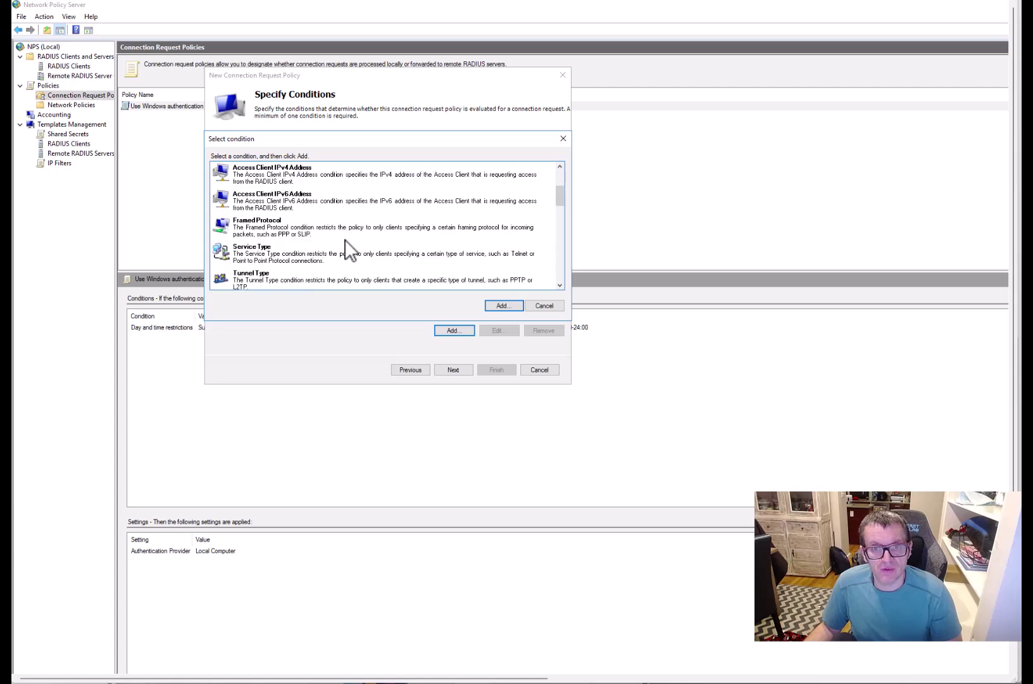
scroll(347, 249, down, 3)
scroll(346, 241, down, 2)
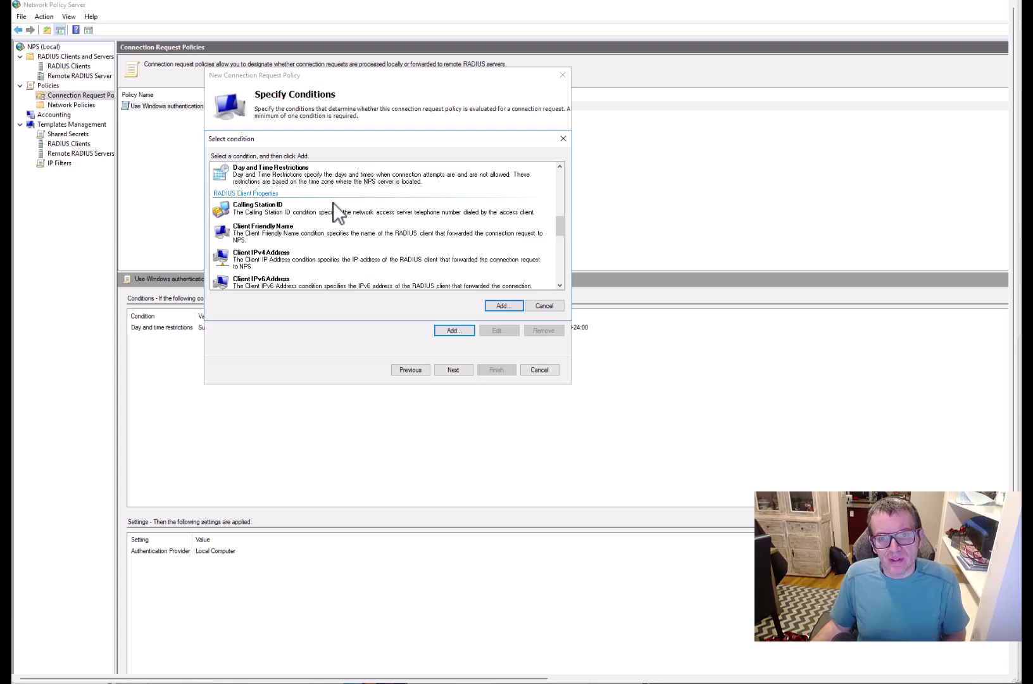
click(386, 251)
scroll(387, 252, down, 5)
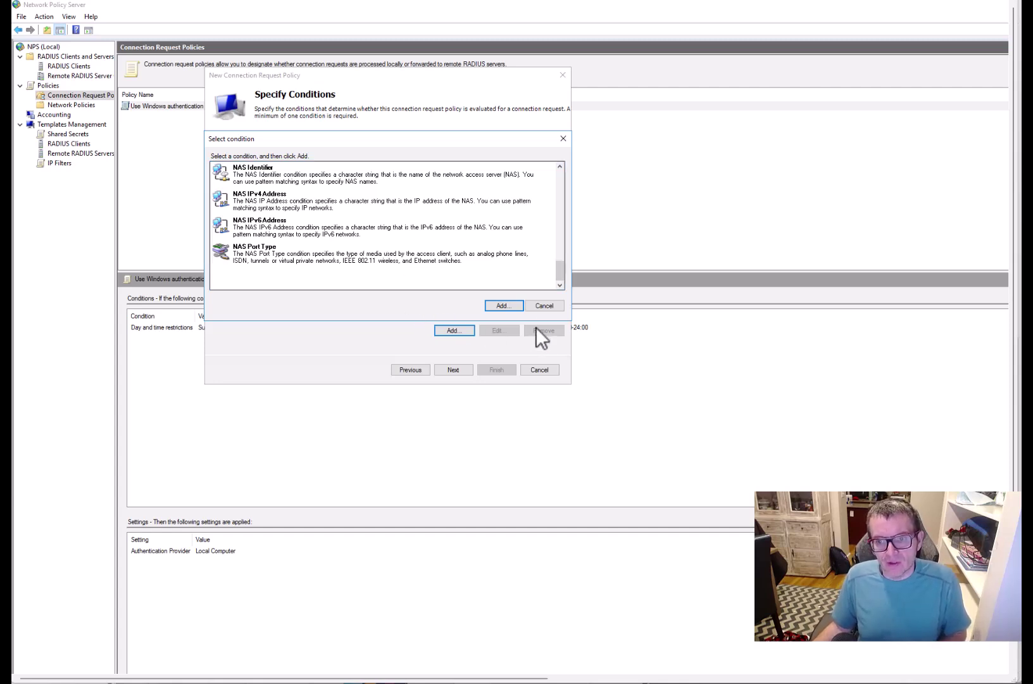
click(544, 305)
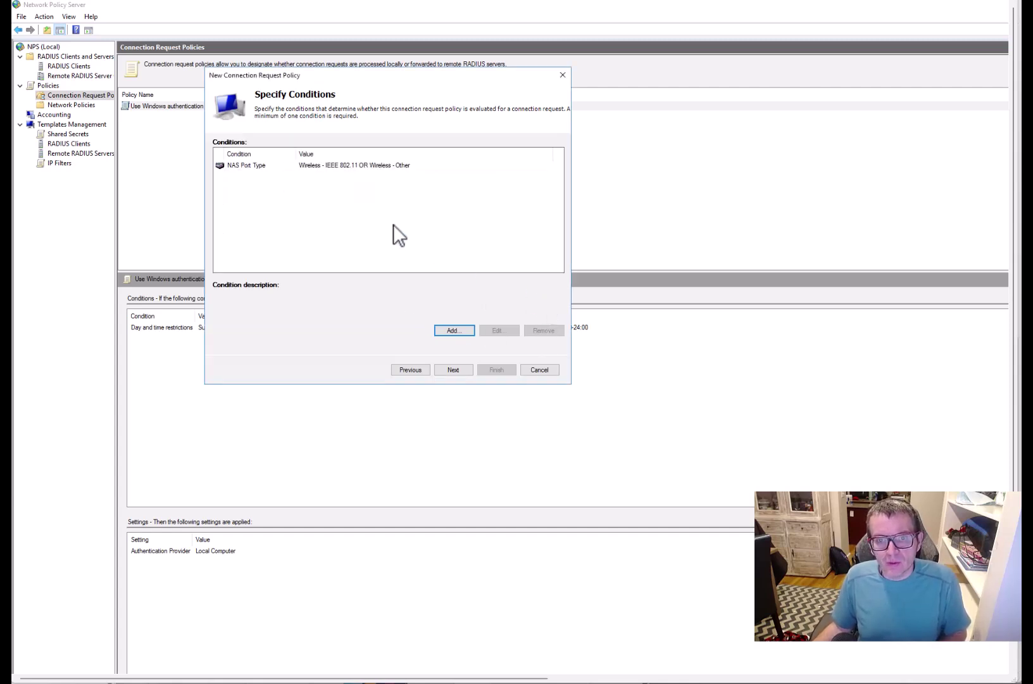
click(463, 374)
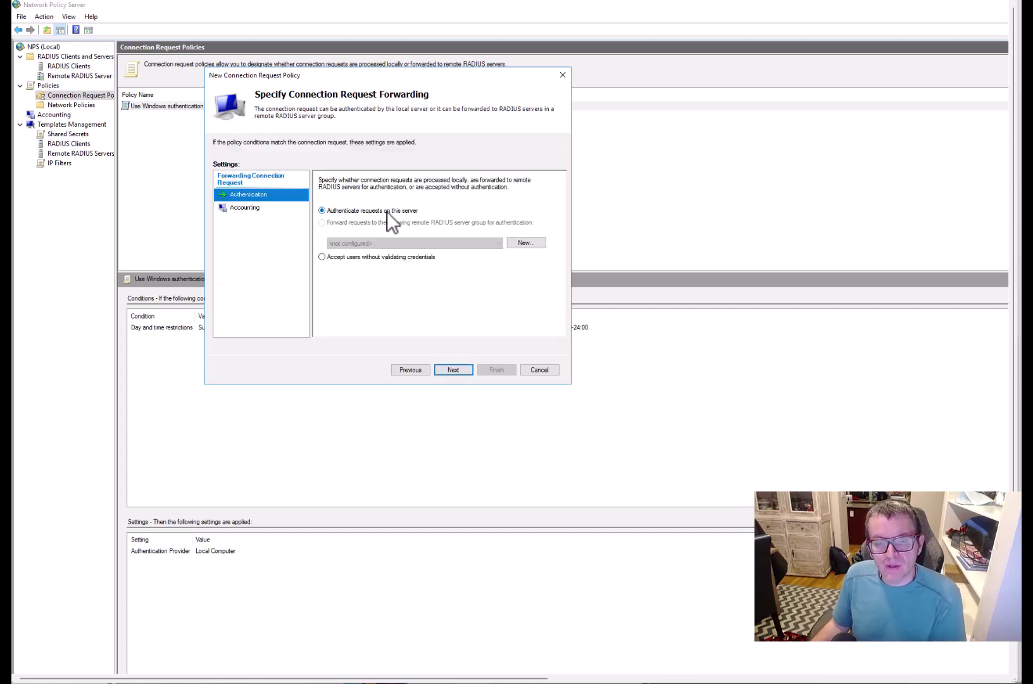
Check Accounting, then keep 'Authenticate requests on this server' and continue to authentication methods
click(269, 211)
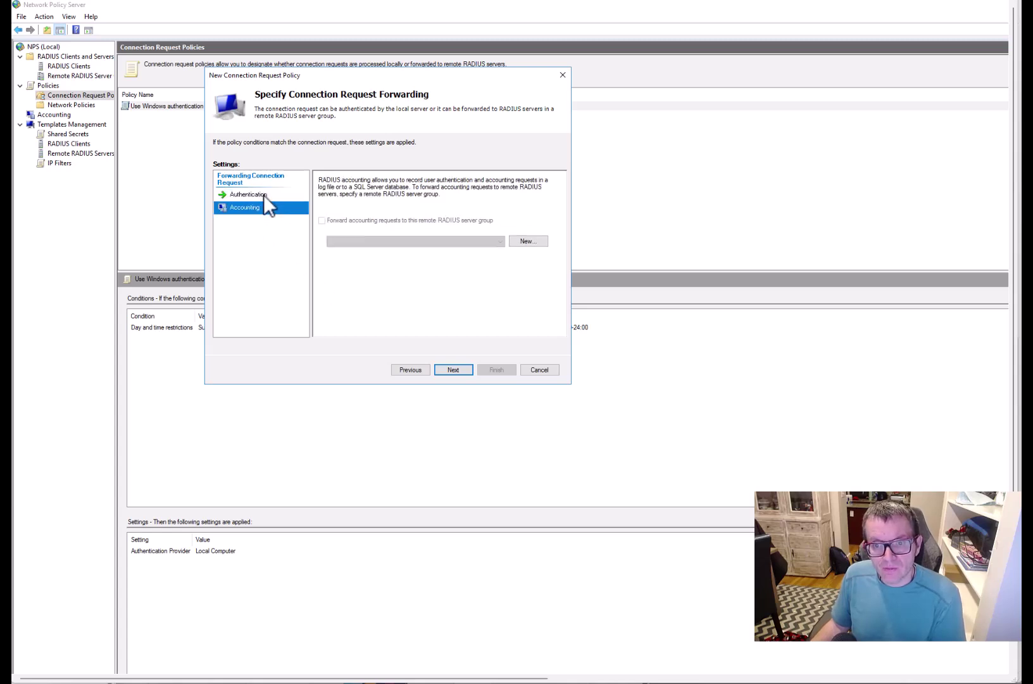
click(269, 195)
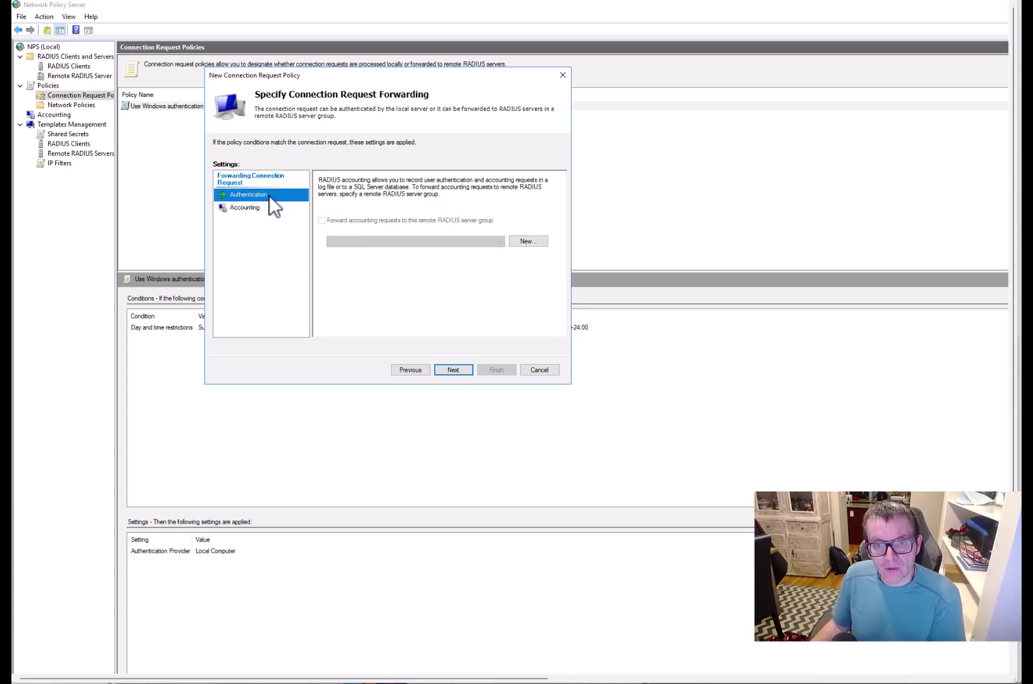
click(454, 370)
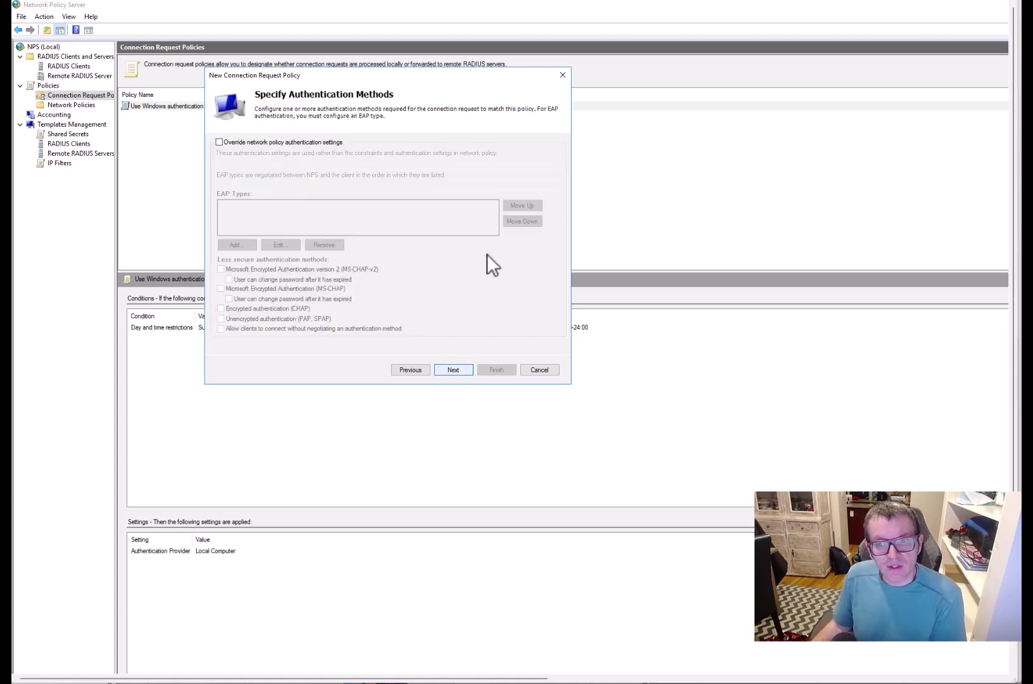
Override network policy authentication with the Microsoft: Smart Card or other certificate EAP type
click(262, 138)
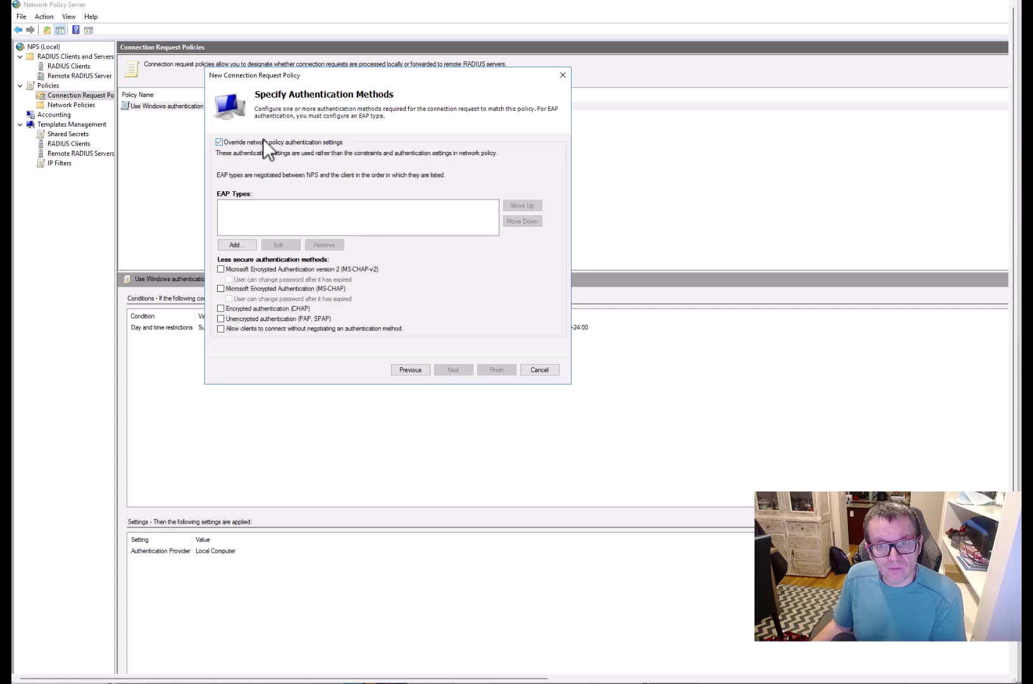
click(233, 244)
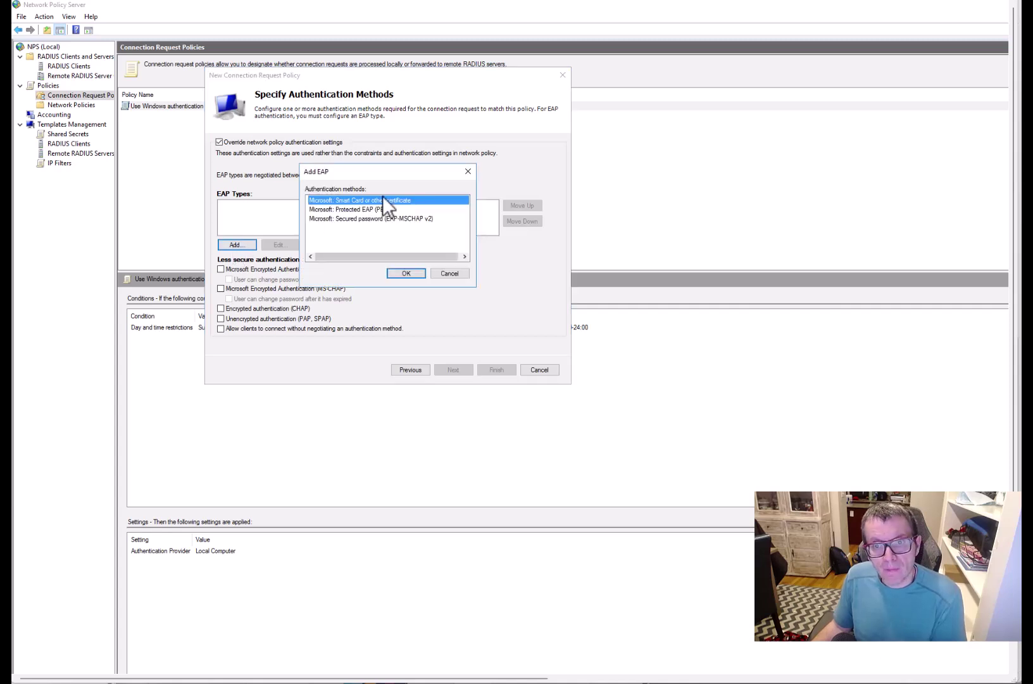
click(405, 271)
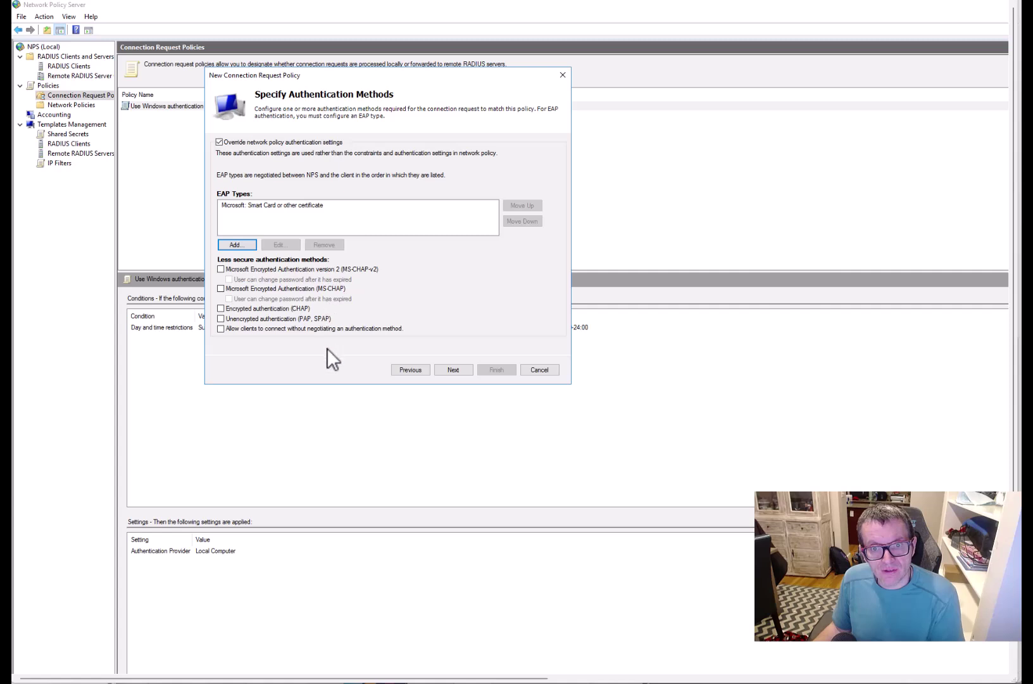
click(462, 368)
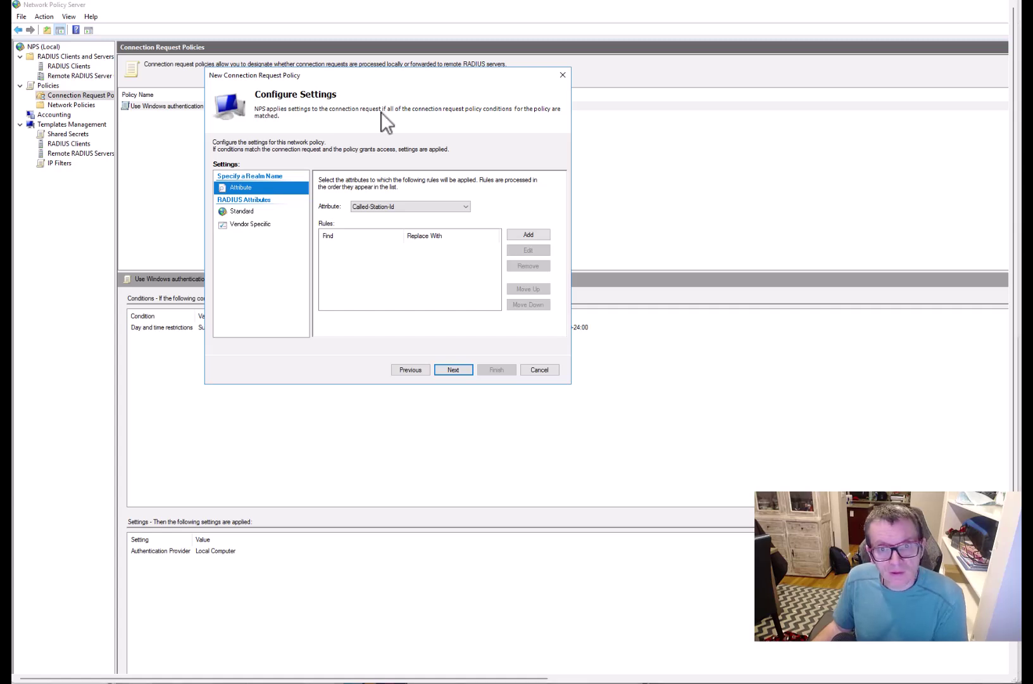
Keep the realm attribute as Called-Station-Id and finish the EAP-TLS connection request policy
click(418, 205)
click(393, 203)
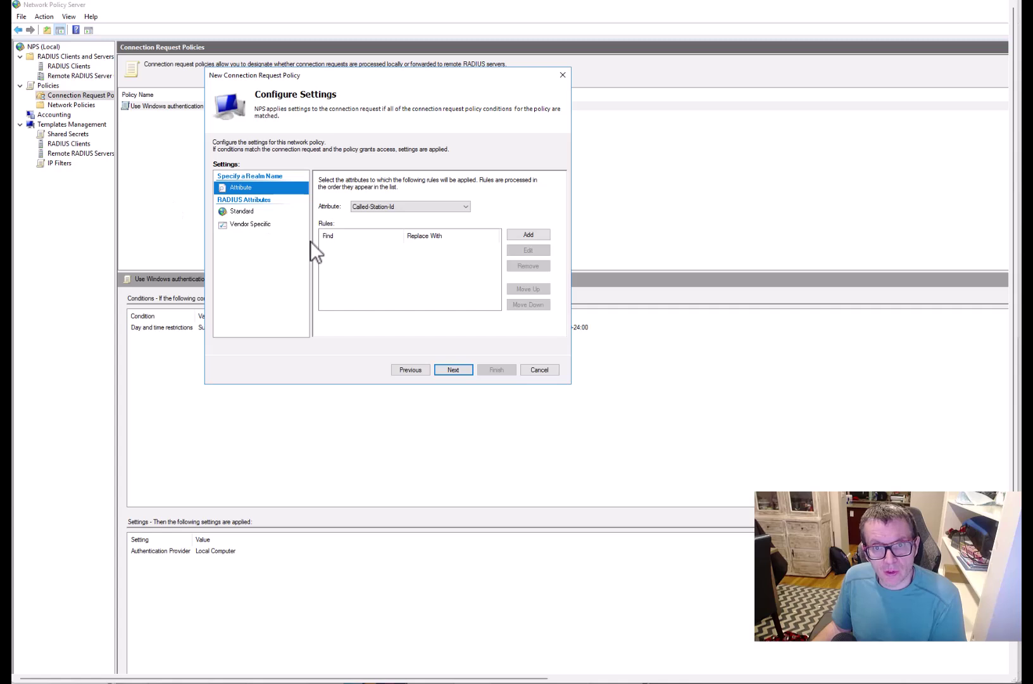
click(457, 370)
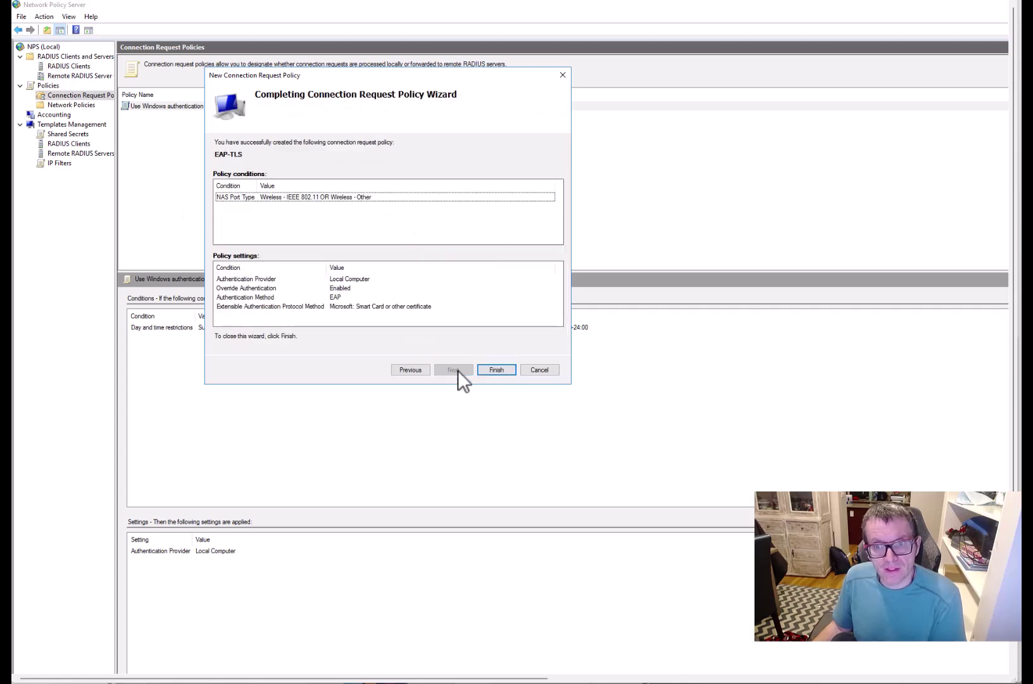
click(494, 370)
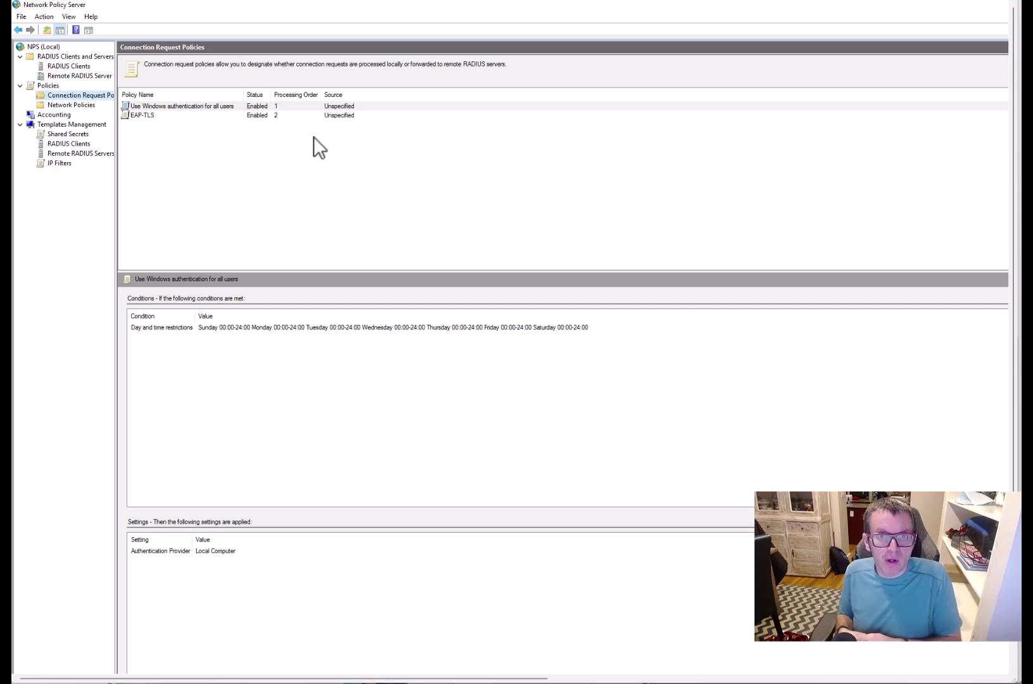
Show Network Policies and start a new network policy from its context menu
click(75, 105)
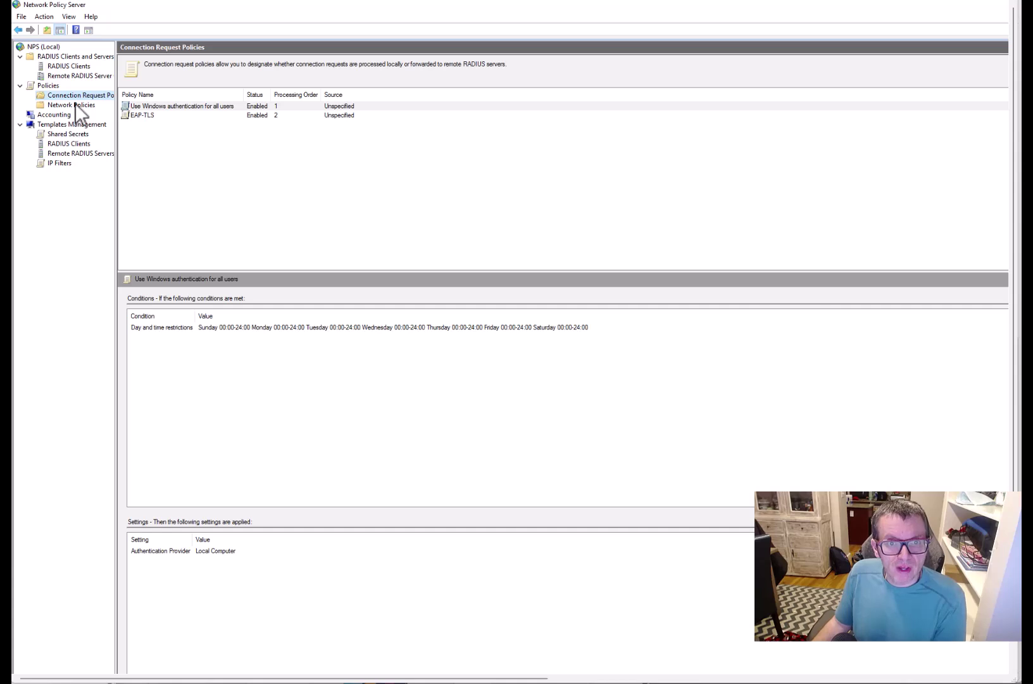
right_click(75, 105)
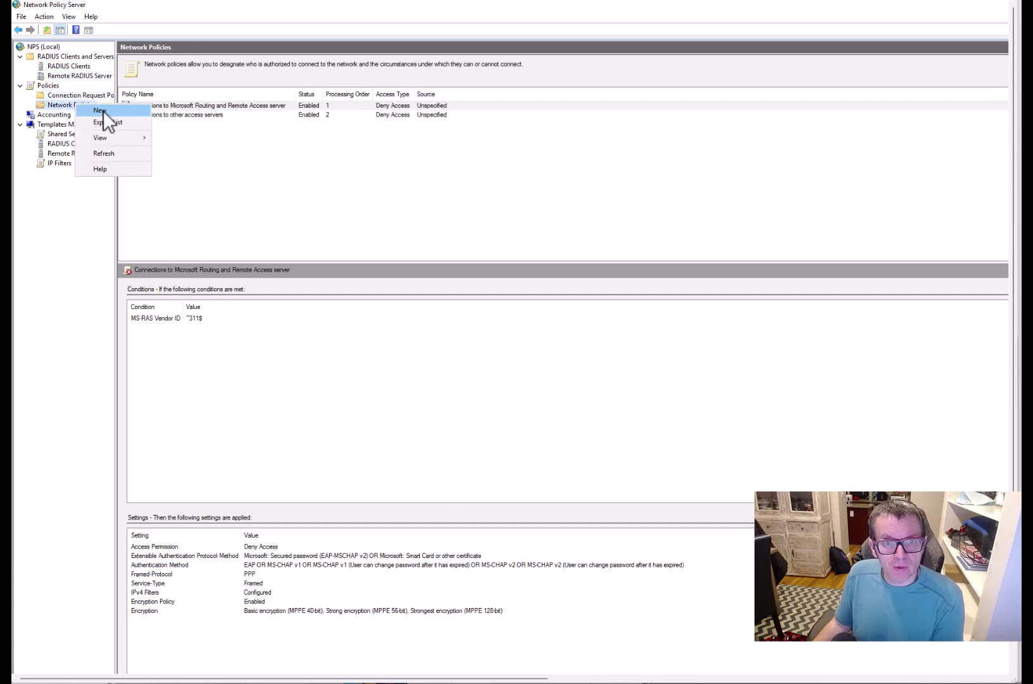
click(101, 111)
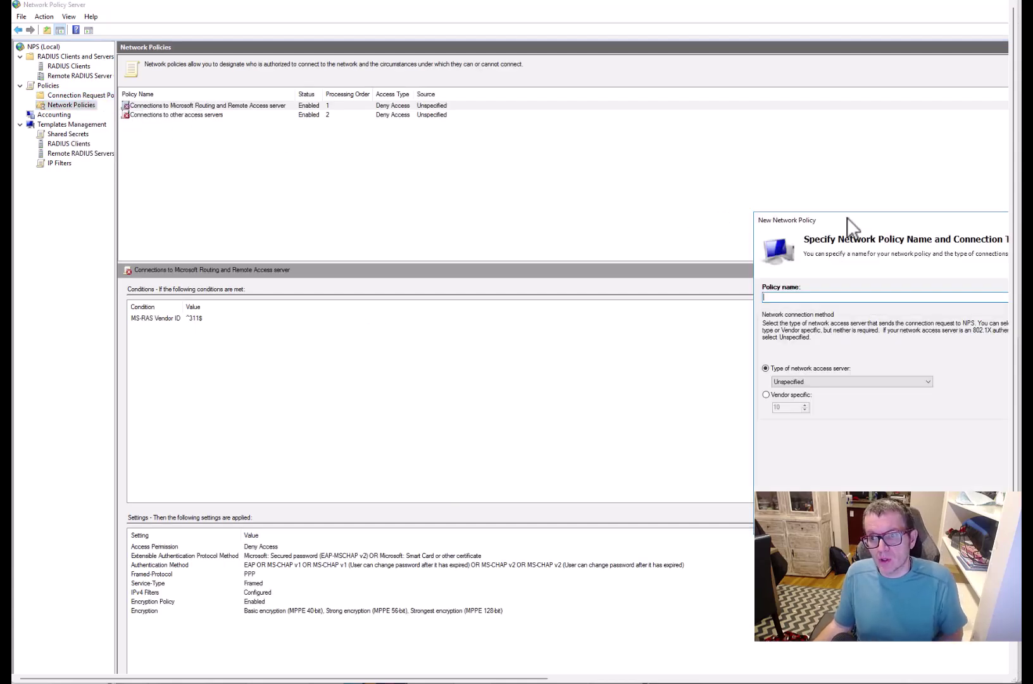
Name the new network policy 'EAP-TLS' and go to its conditions
drag(847, 219, 245, 62)
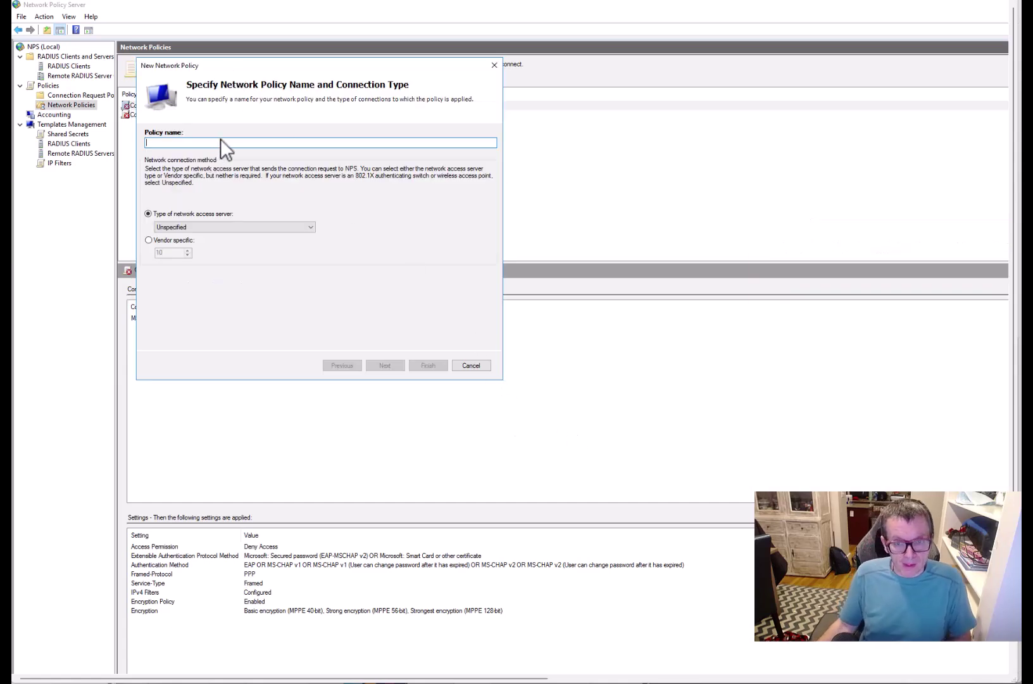
text(EAP-TLS)
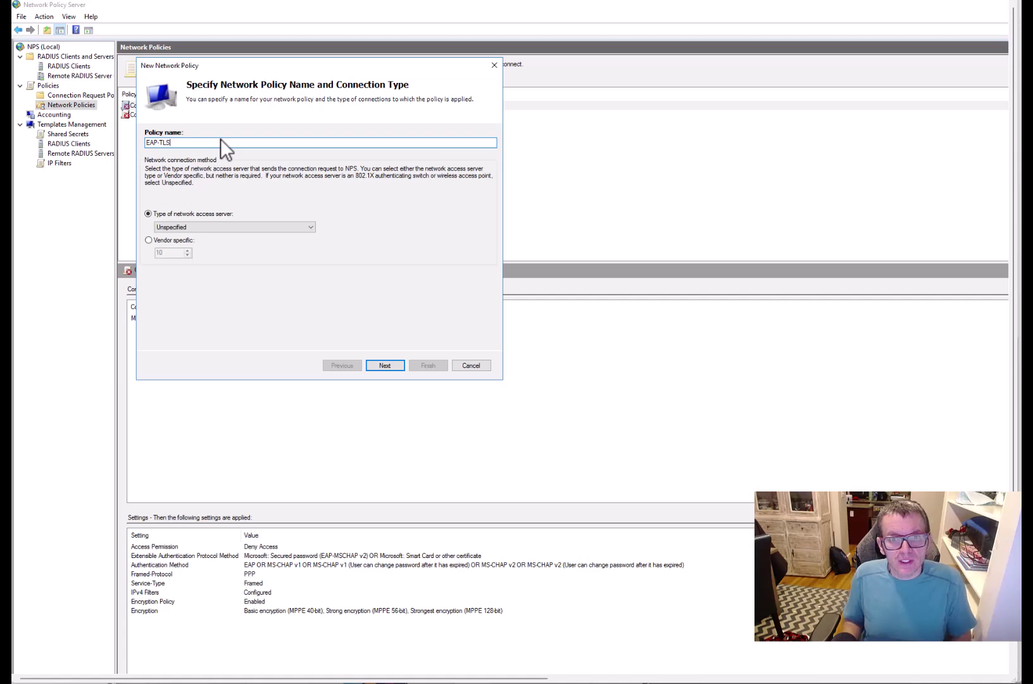
click(392, 363)
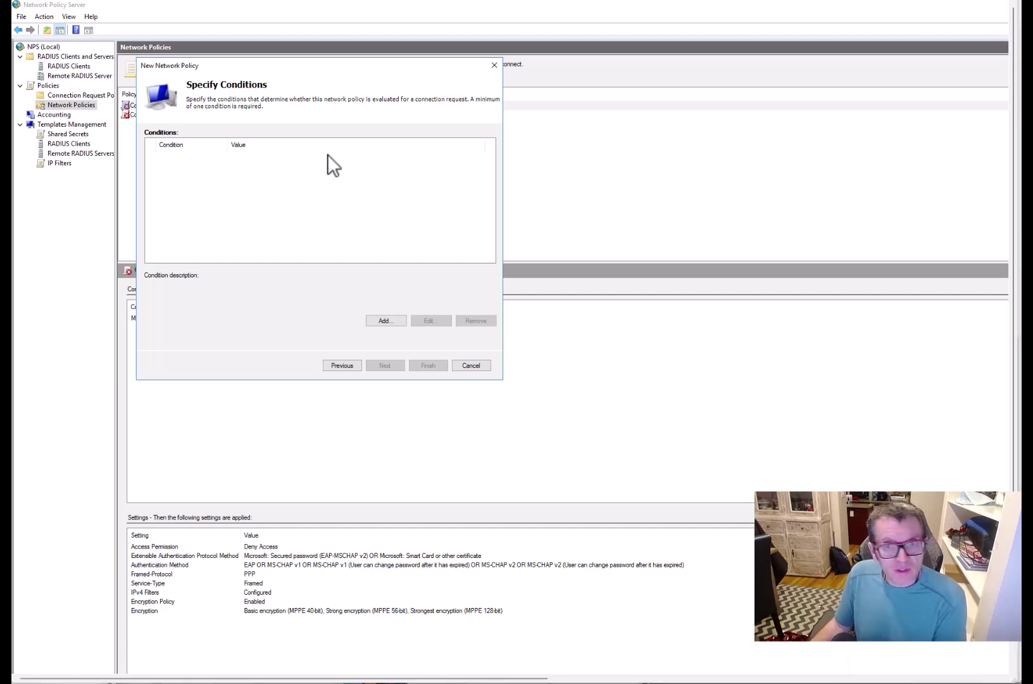
Add a NAS Port Type condition for Wireless - IEEE 802.11 and Wireless - Other
click(389, 321)
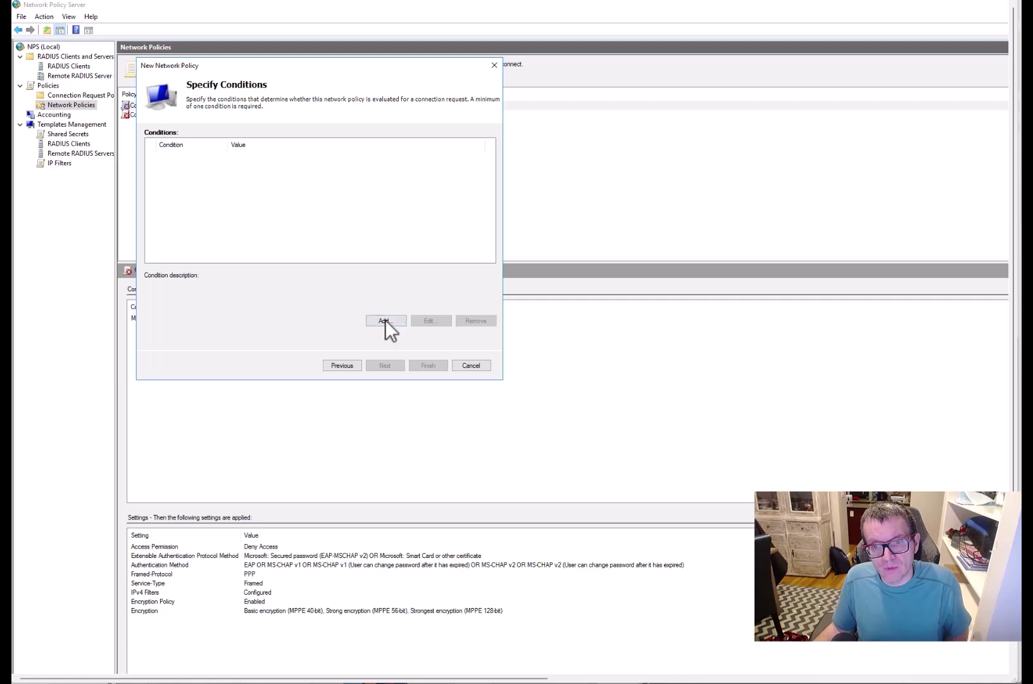
click(385, 319)
scroll(291, 241, down, 3)
scroll(289, 221, down, 3)
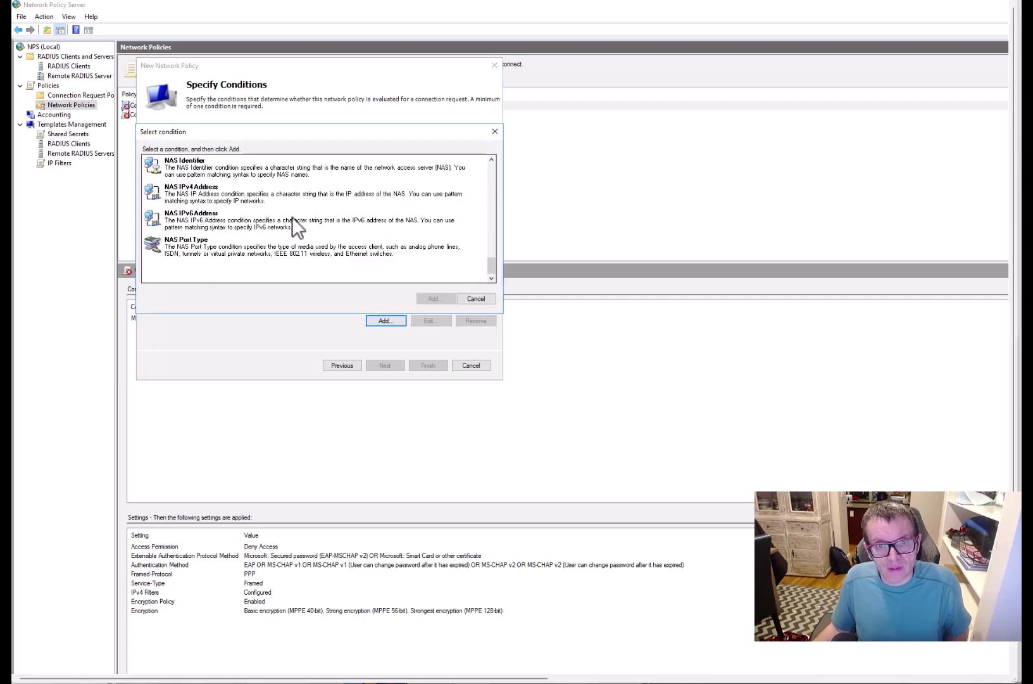
click(260, 250)
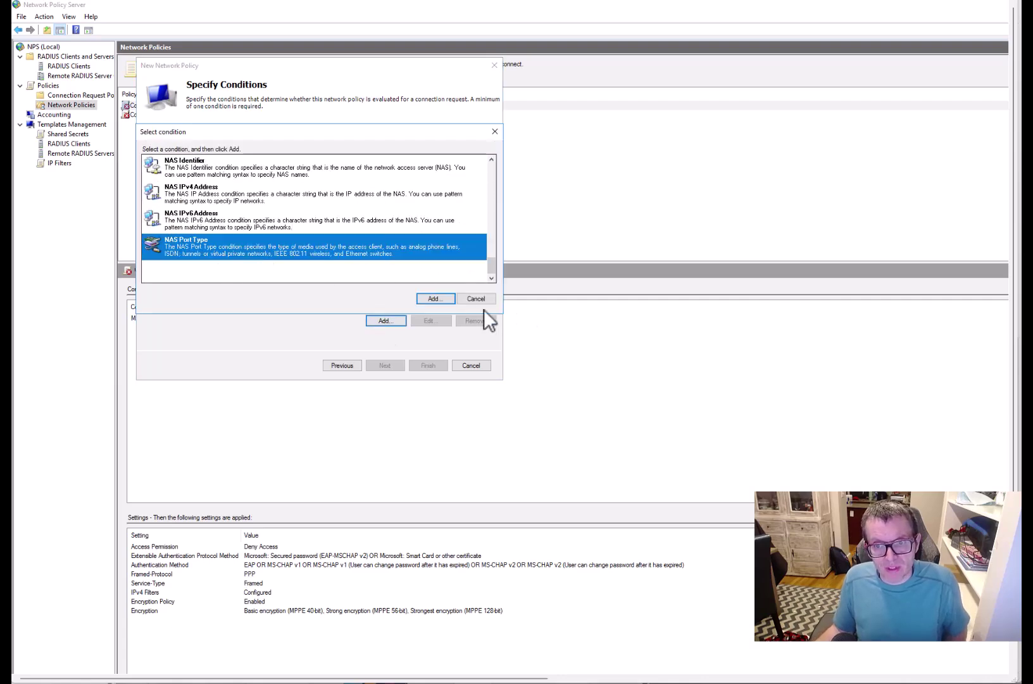
click(435, 298)
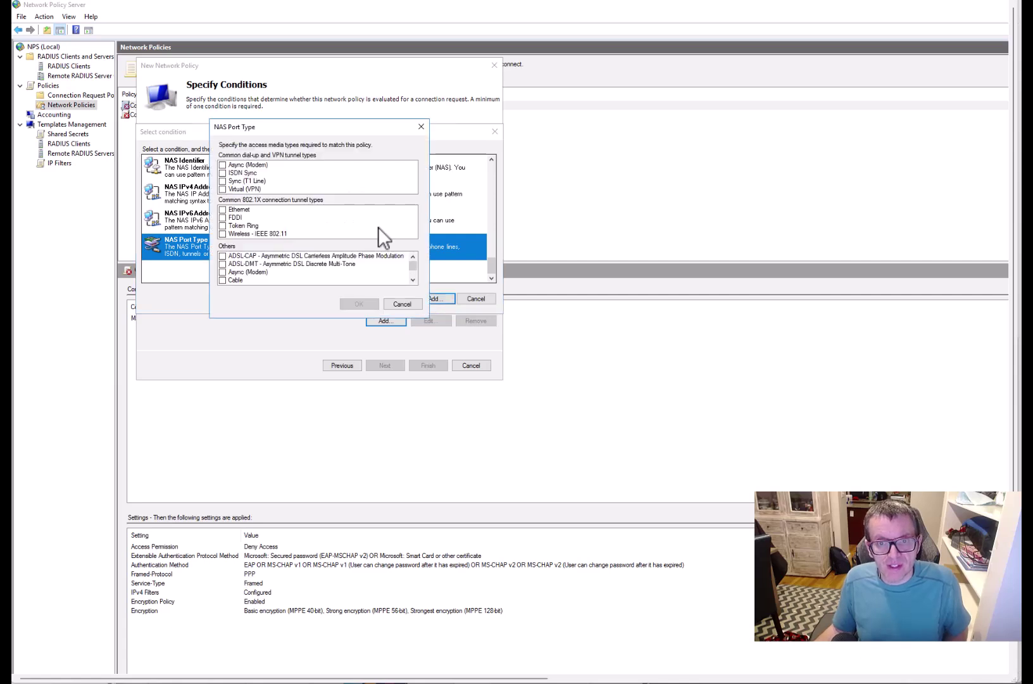
click(223, 233)
scroll(293, 270, down, 5)
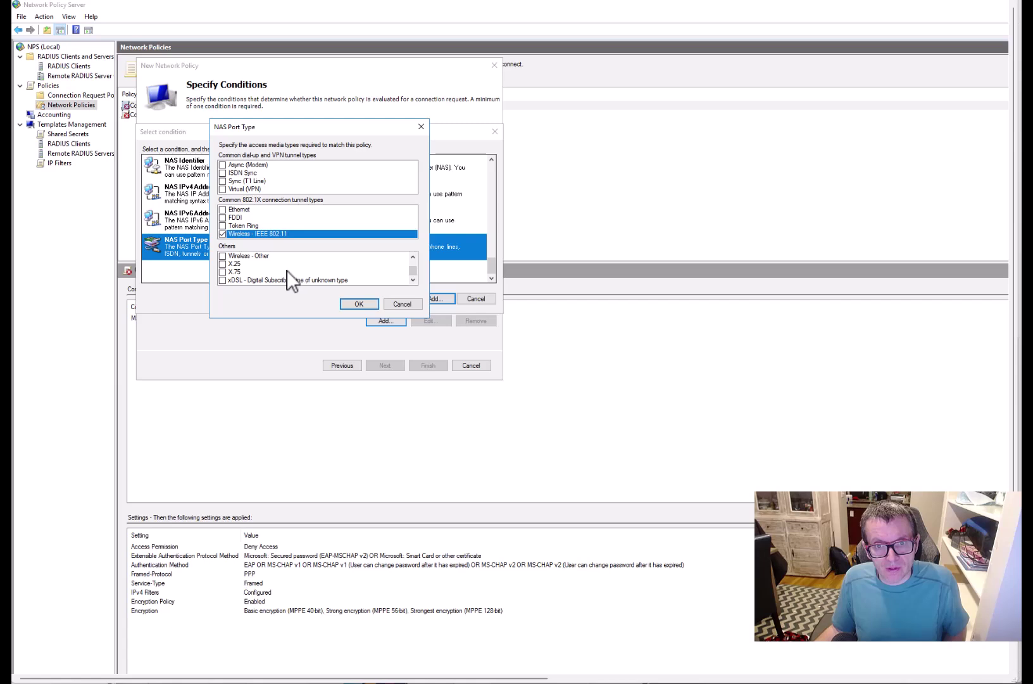
click(223, 256)
click(359, 304)
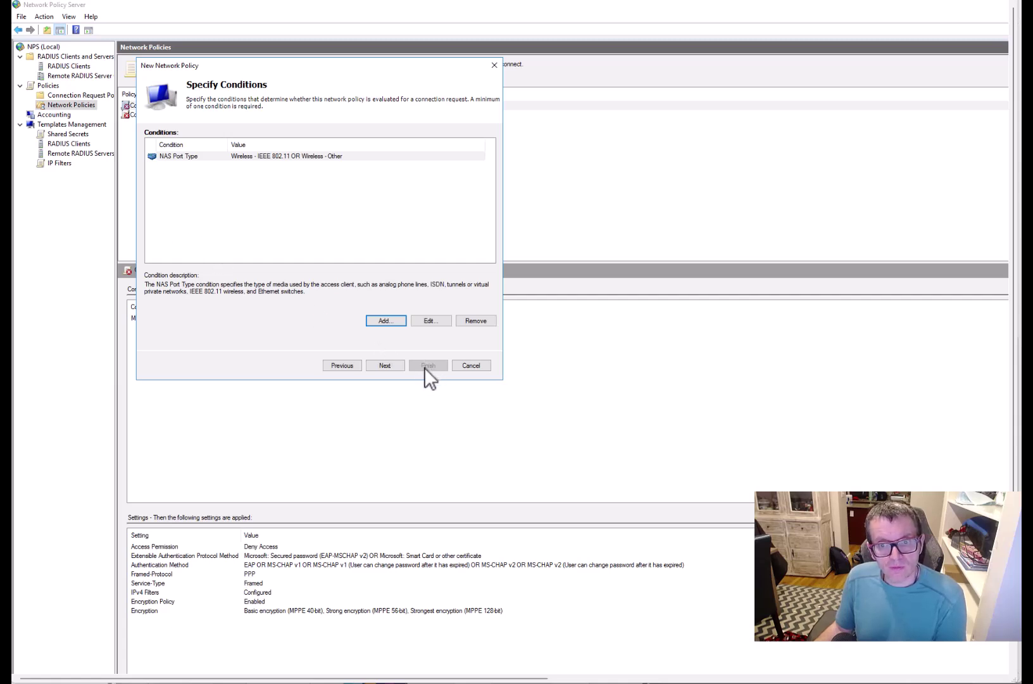
click(387, 366)
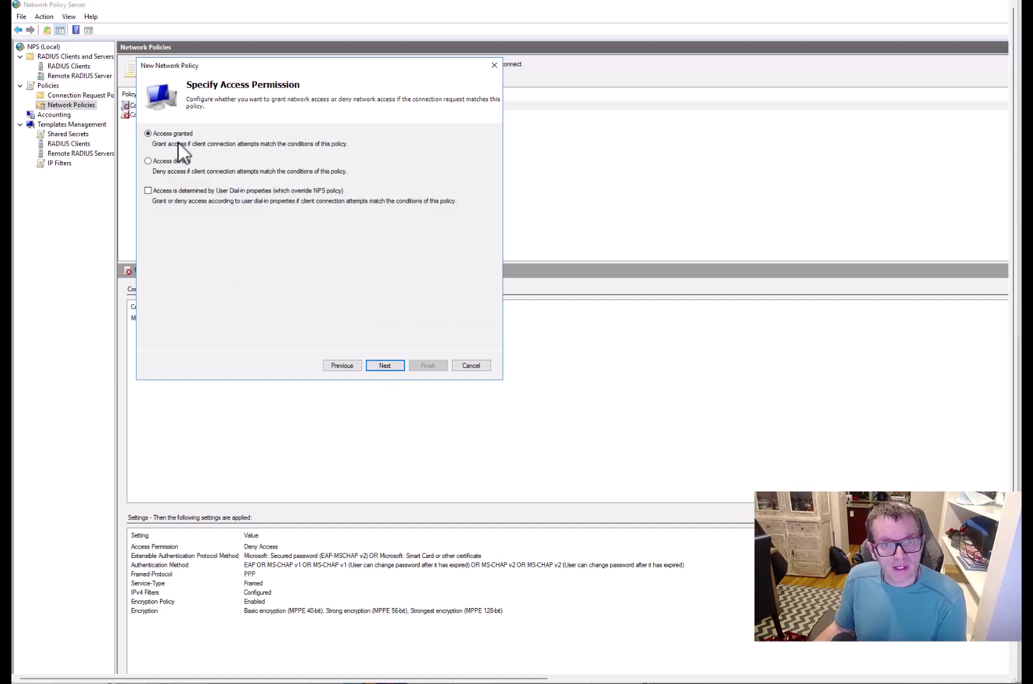
Add Smart Card or other certificate as EAP type and disable MS-CHAP-v2 and MS-CHAP
click(388, 367)
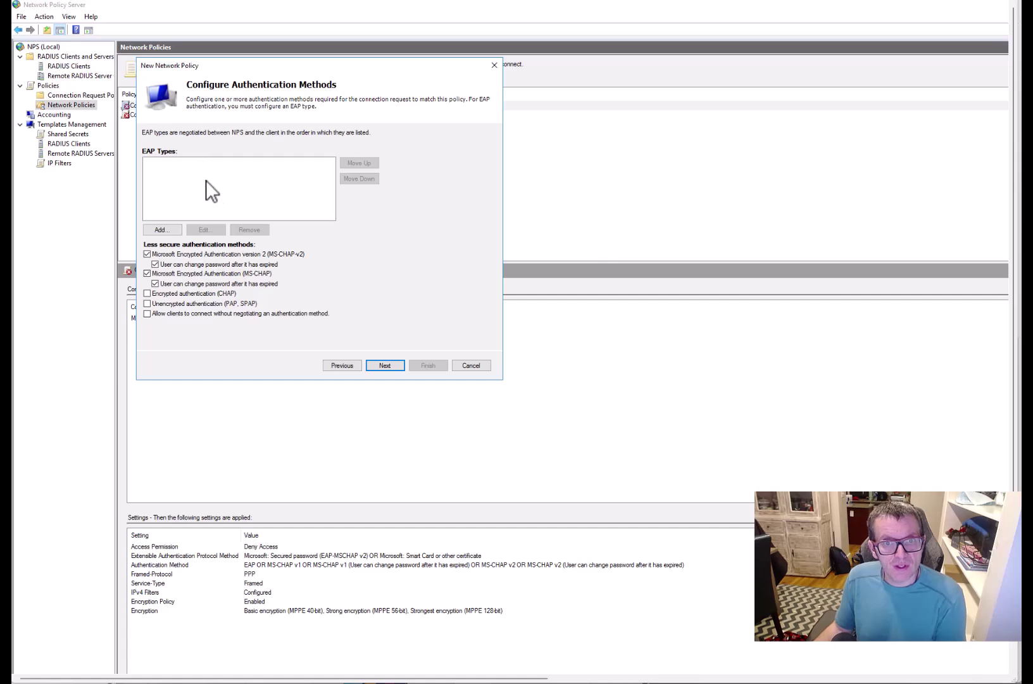
click(155, 229)
click(337, 266)
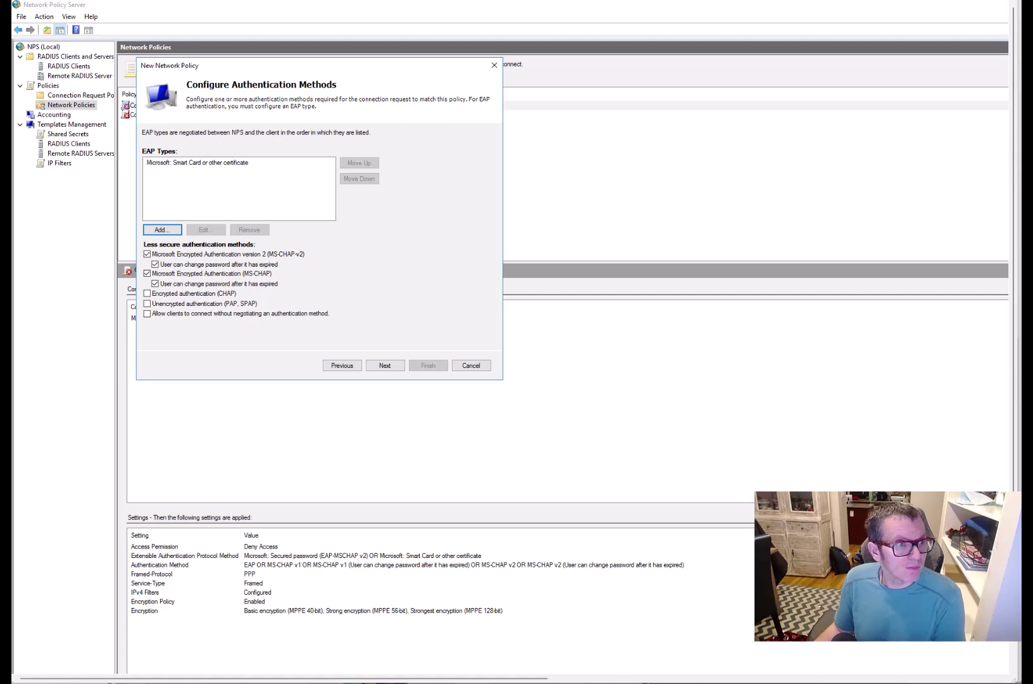
click(157, 262)
click(146, 254)
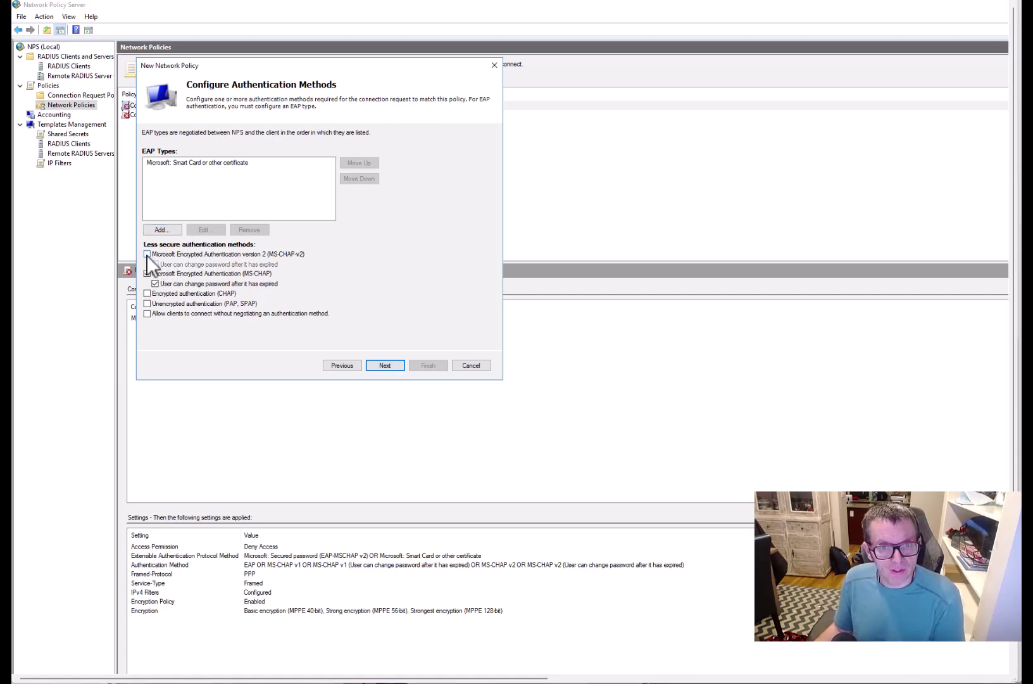
click(147, 274)
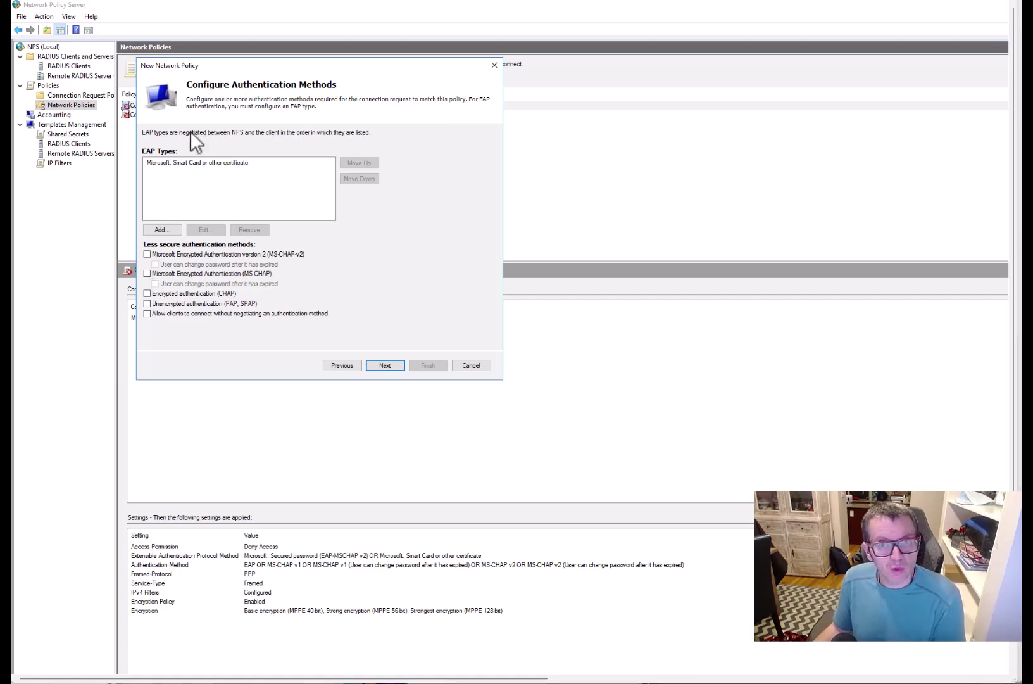
Set the smart card EAP certificate to SYN-DC01.synterex.com and continue to constraints
click(199, 162)
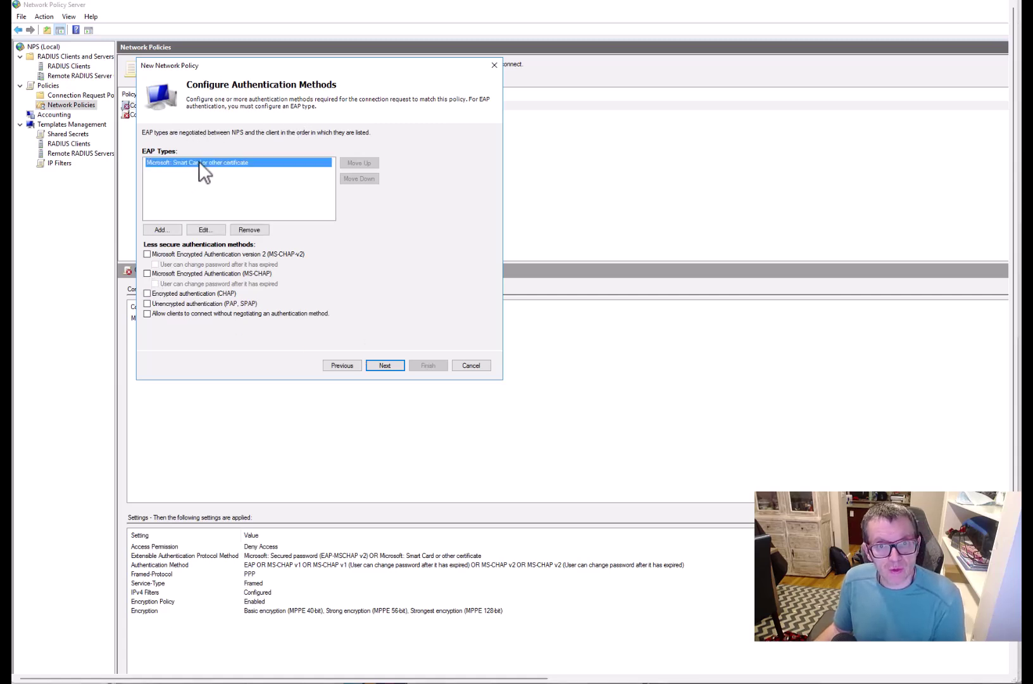
click(201, 230)
click(285, 128)
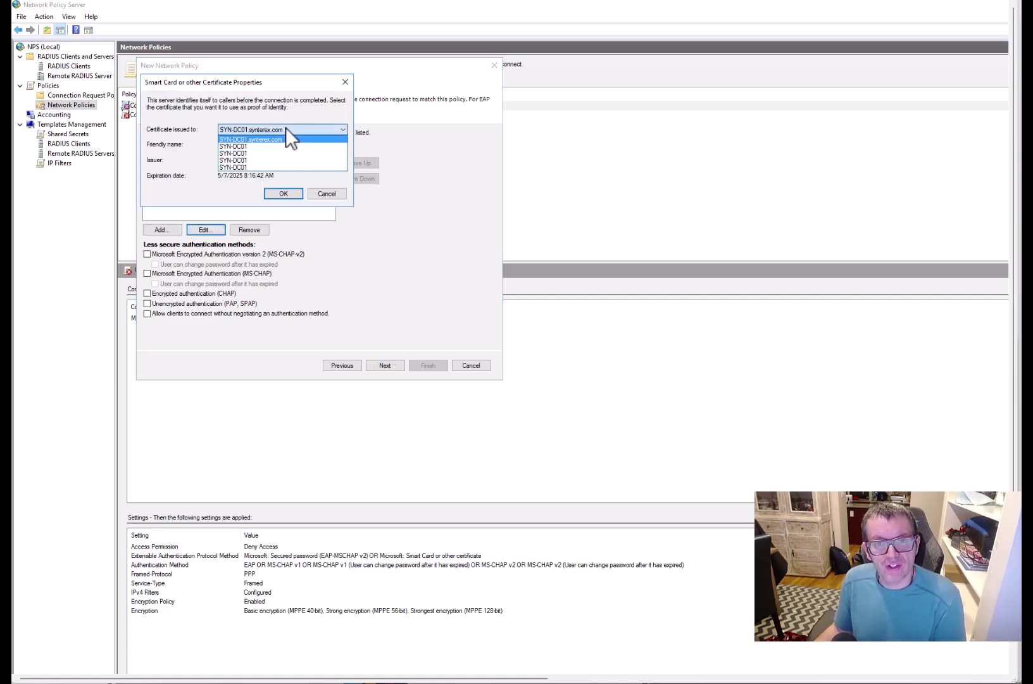
click(284, 136)
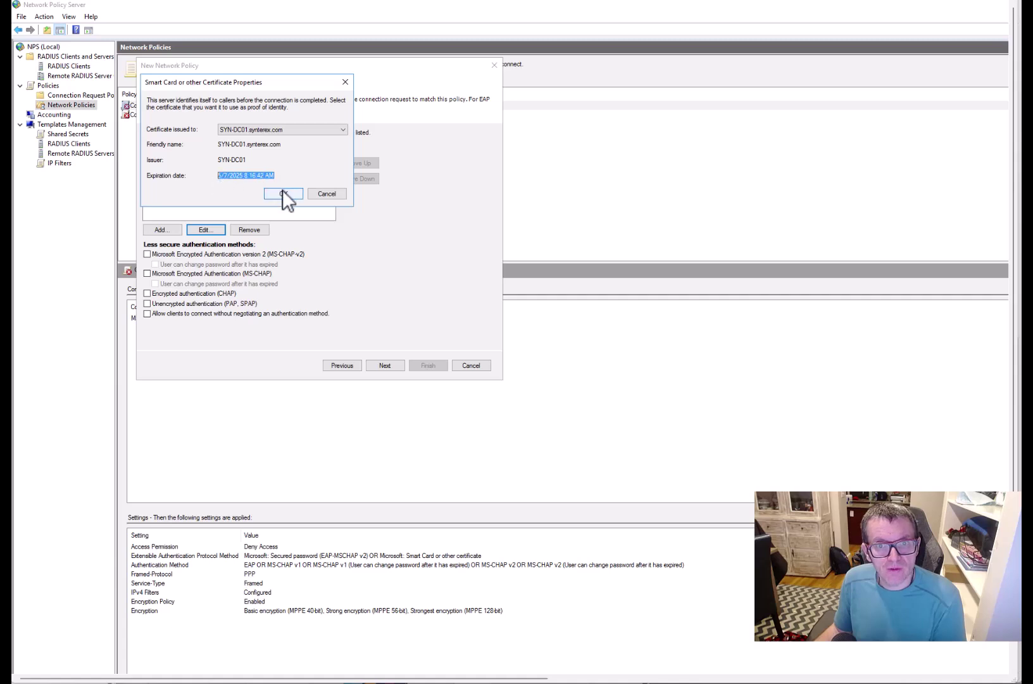
click(283, 191)
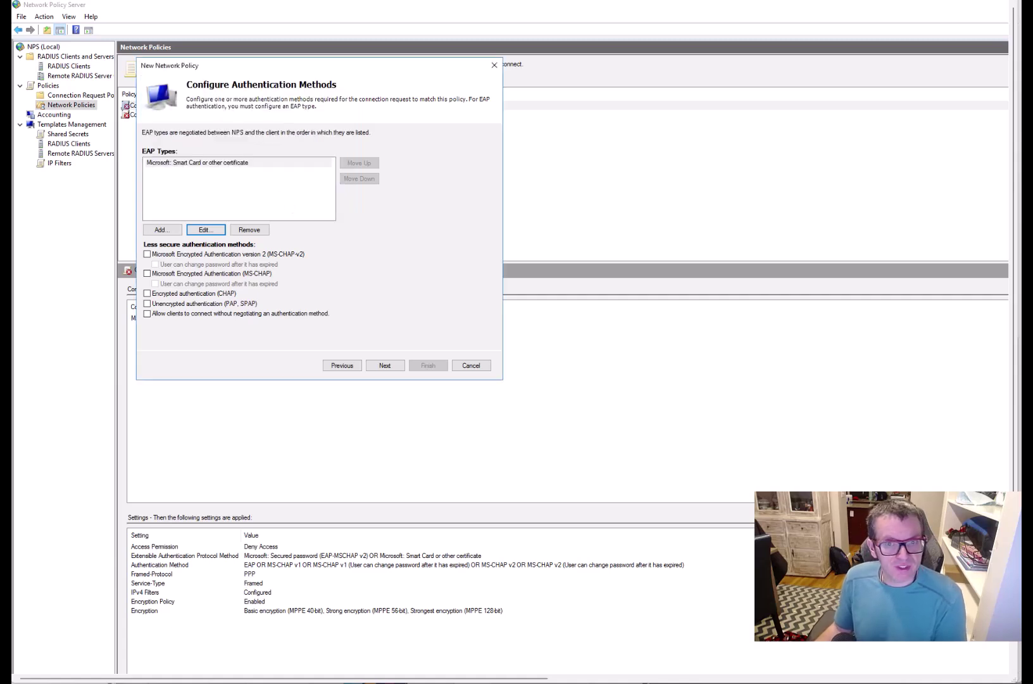
click(399, 363)
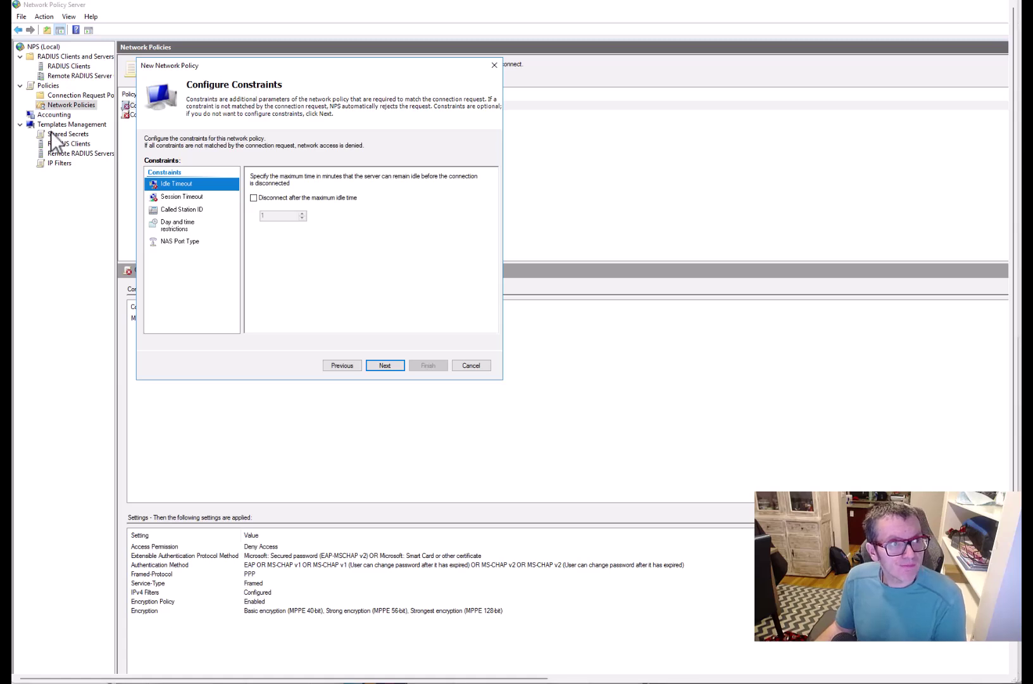
Review Session Timeout, Day and time, and NAS Port Type constraints, leaving defaults
click(185, 196)
click(181, 190)
click(183, 197)
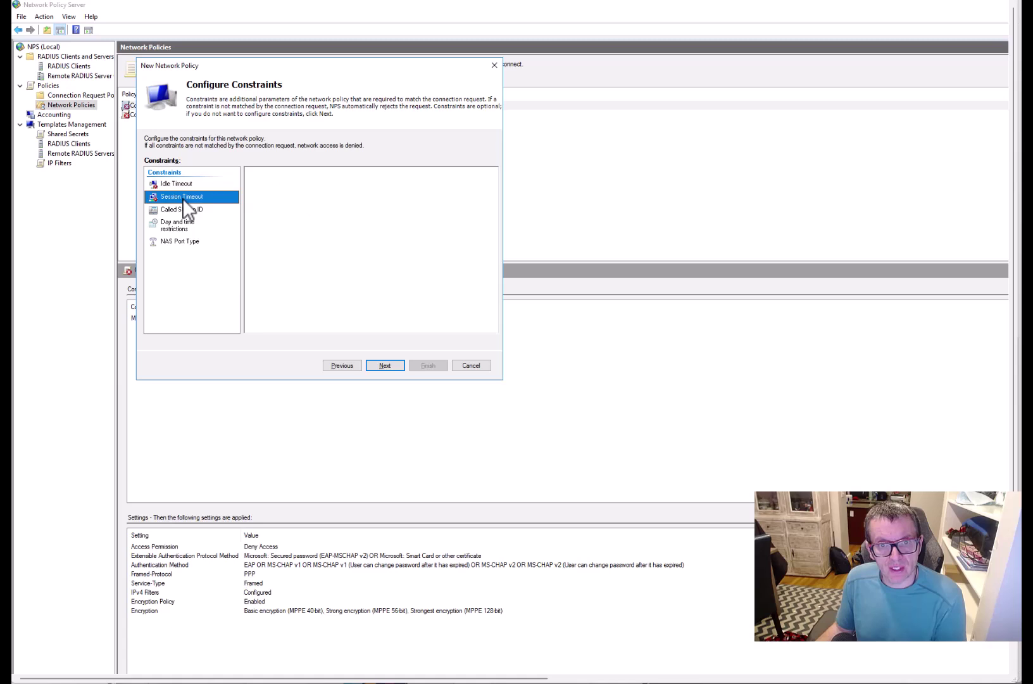
click(183, 229)
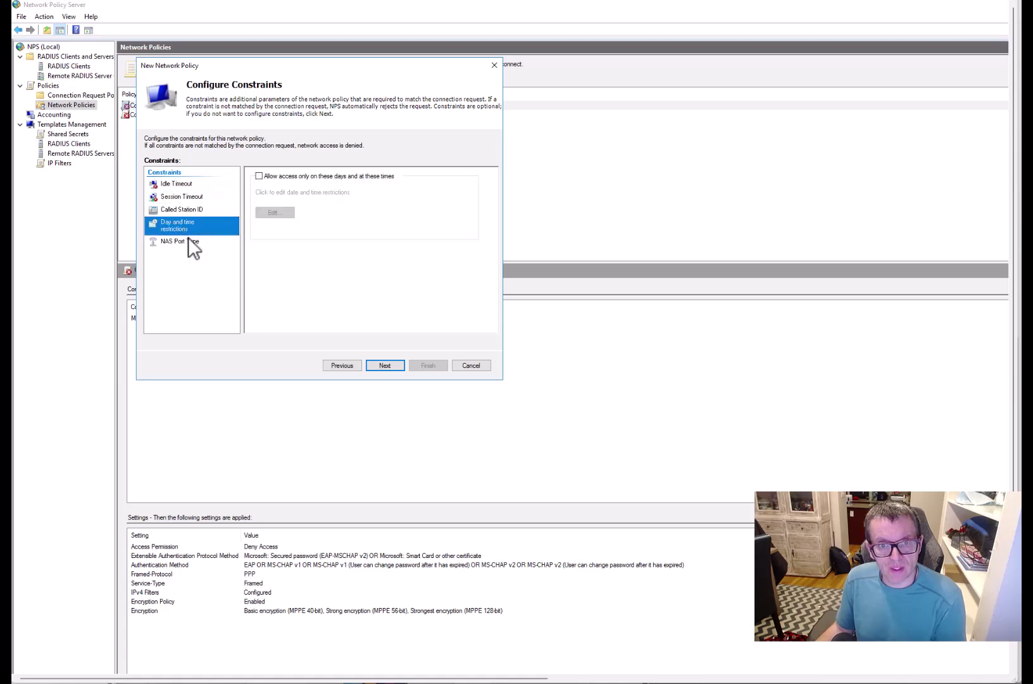
click(188, 238)
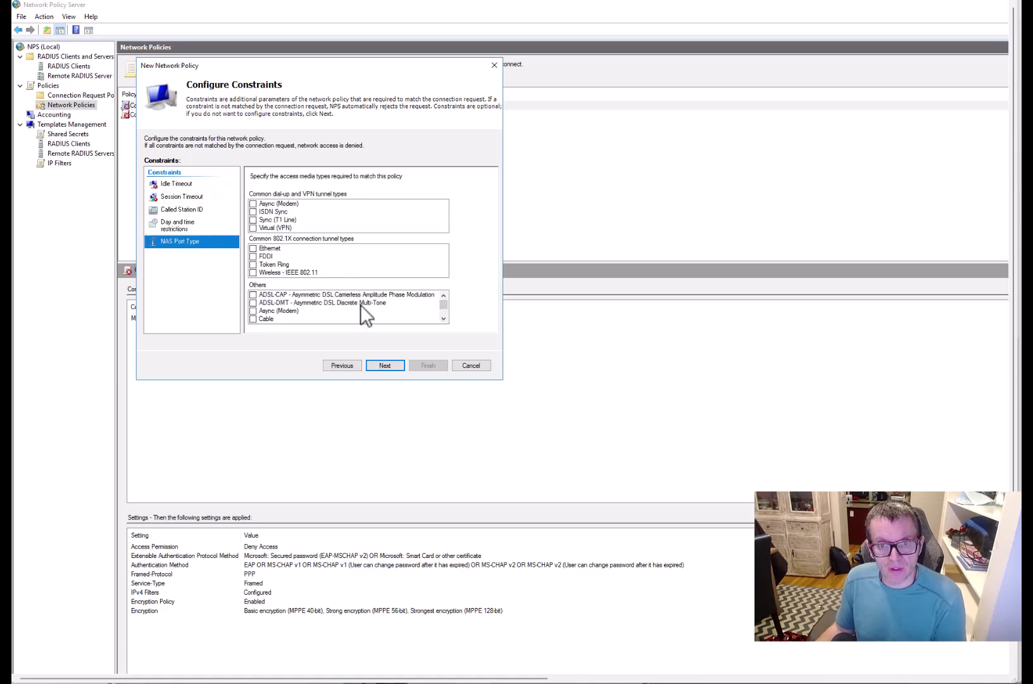
click(388, 365)
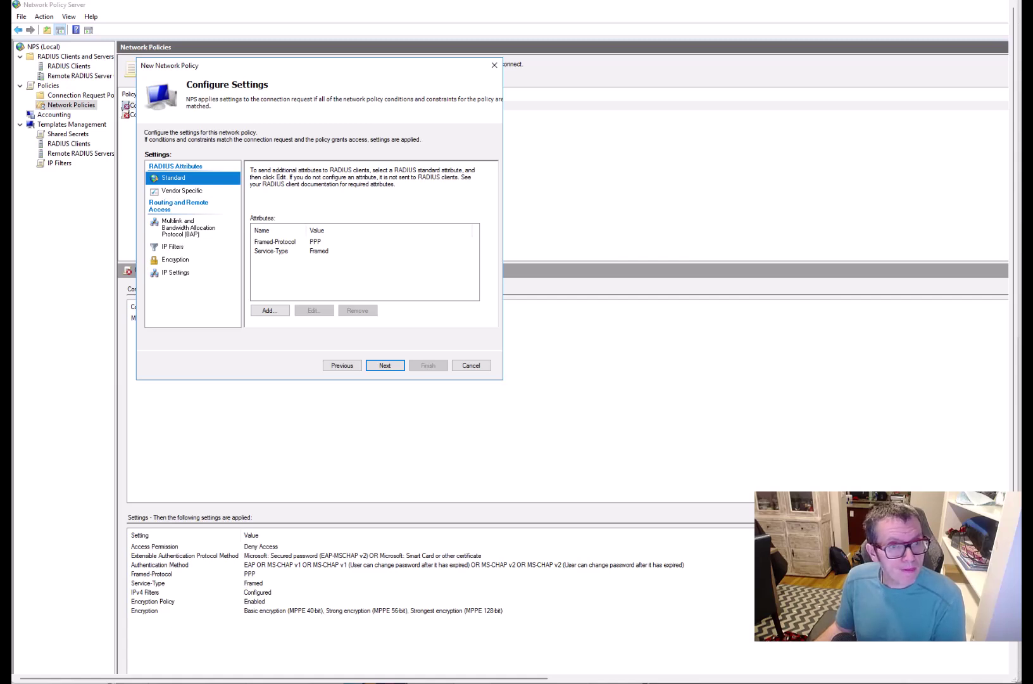
Review Vendor Specific, Multilink, IP Filters, Encryption and IP Settings unchanged, reaching the summary
click(183, 190)
click(190, 227)
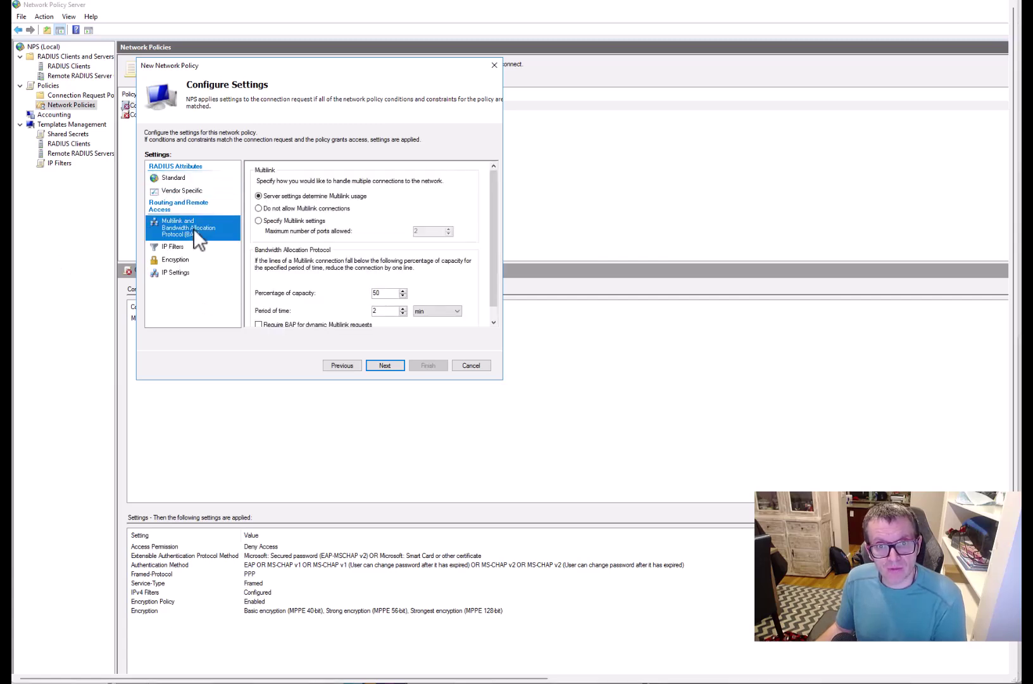
click(192, 247)
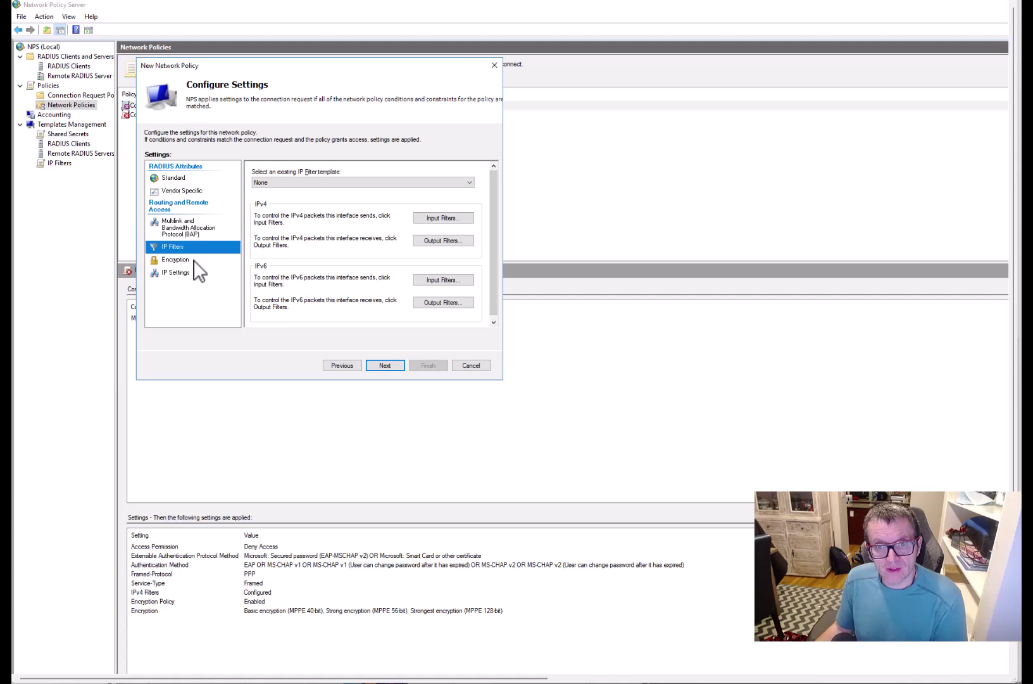
click(193, 261)
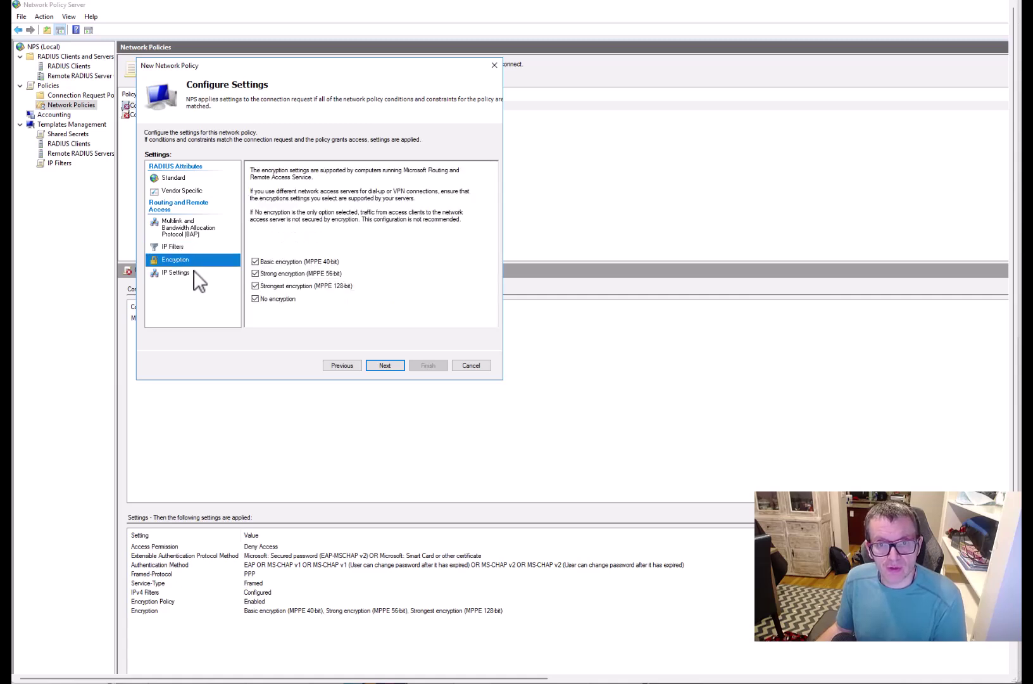
click(193, 271)
click(190, 258)
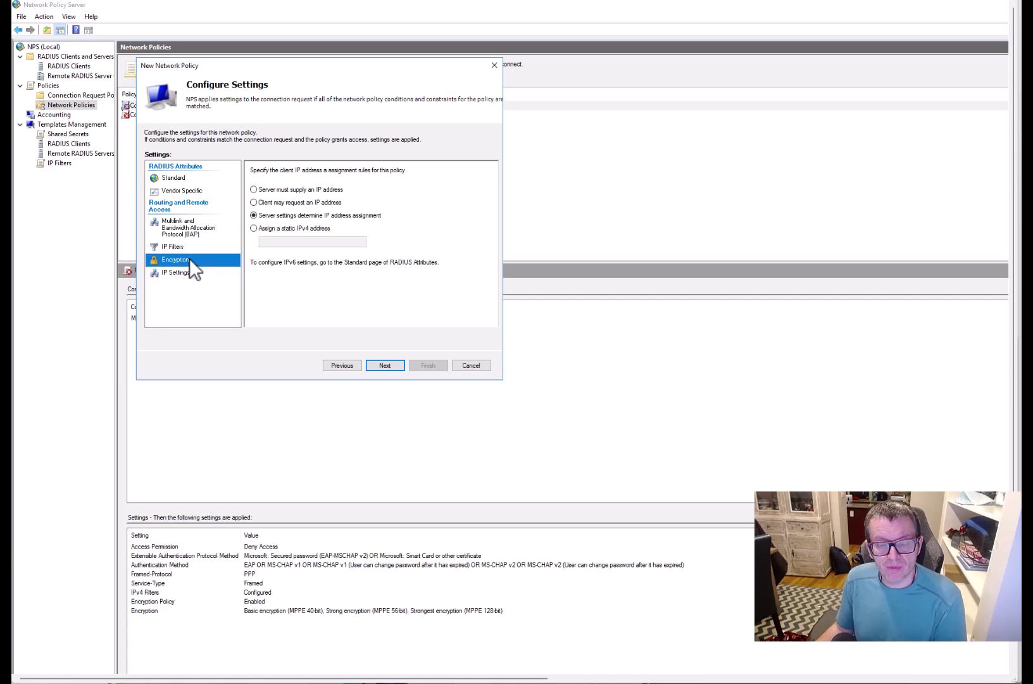
click(396, 365)
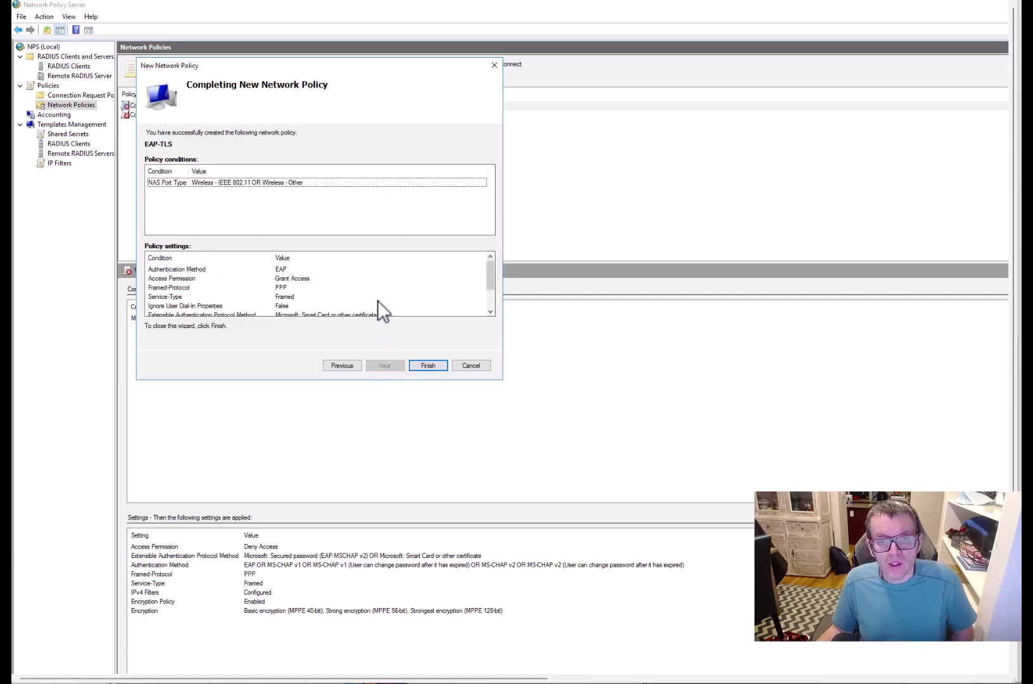
Review the EAP-TLS policy settings summary, including Authentication Method, and finish creating the policy
scroll(325, 274, down, 1)
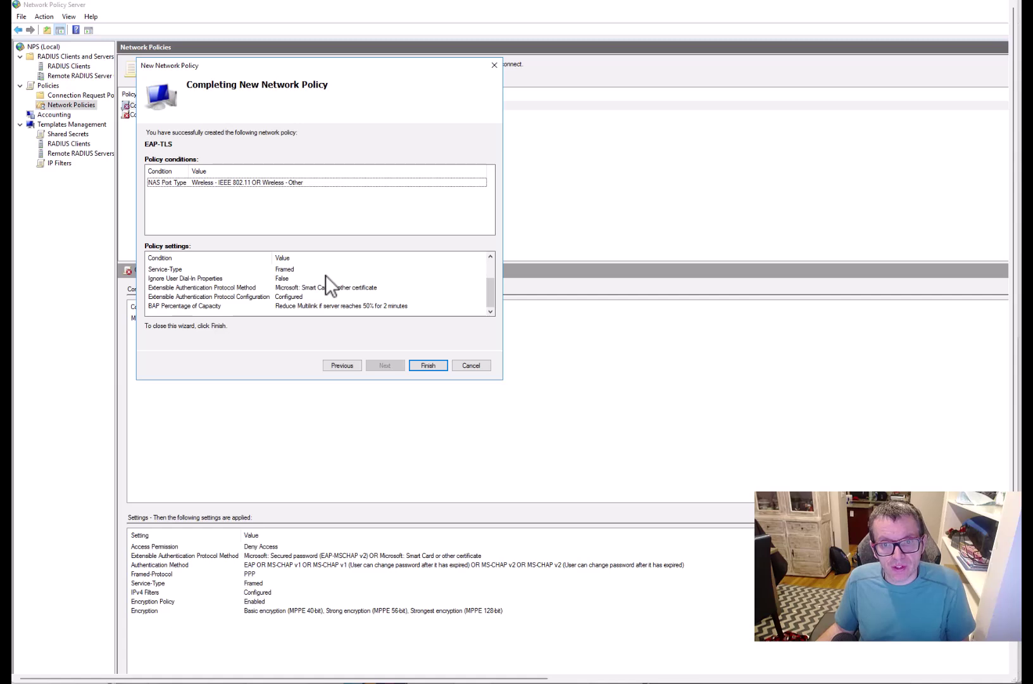
scroll(326, 274, up, 1)
click(294, 270)
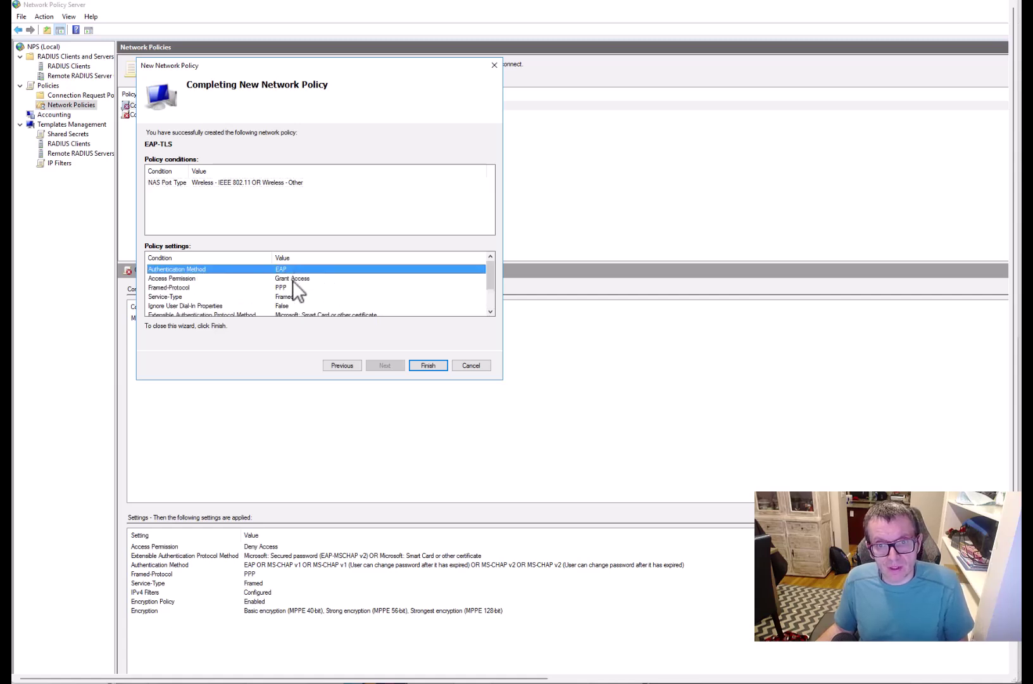
click(293, 279)
click(297, 287)
click(301, 295)
scroll(301, 296, down, 1)
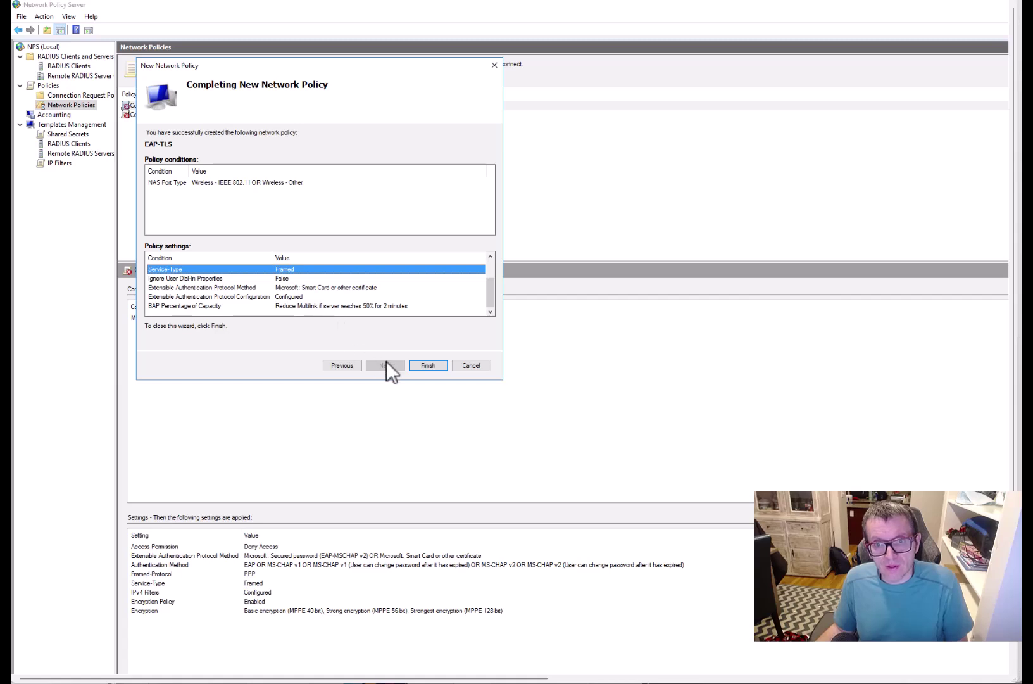
click(434, 366)
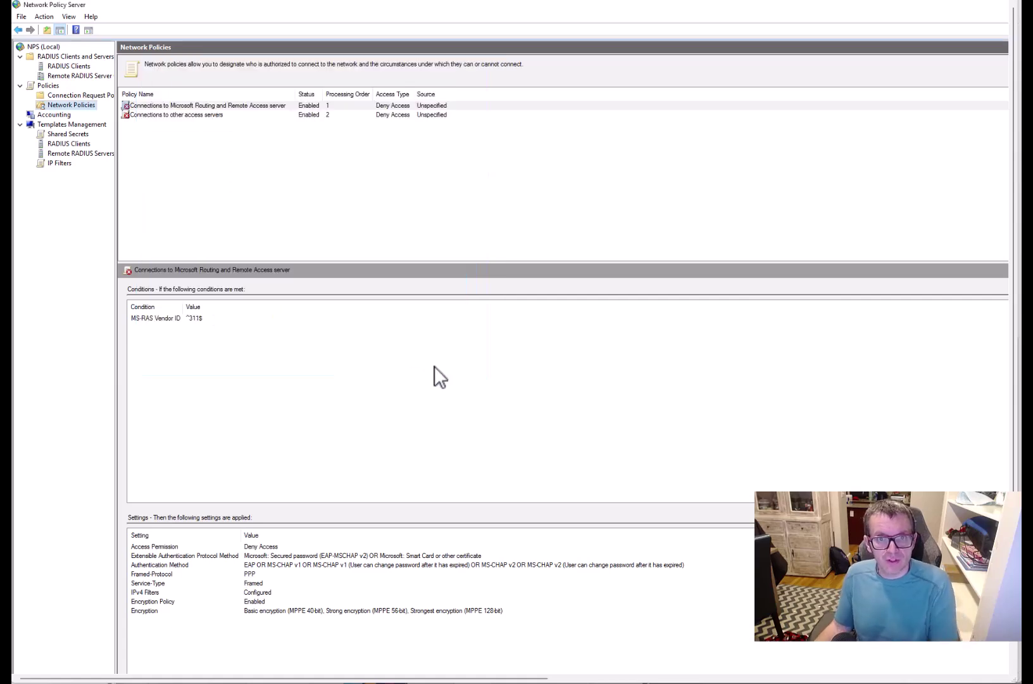
Move the EAP-TLS network policy up twice so its Processing Order is 1
click(143, 122)
right_click(144, 123)
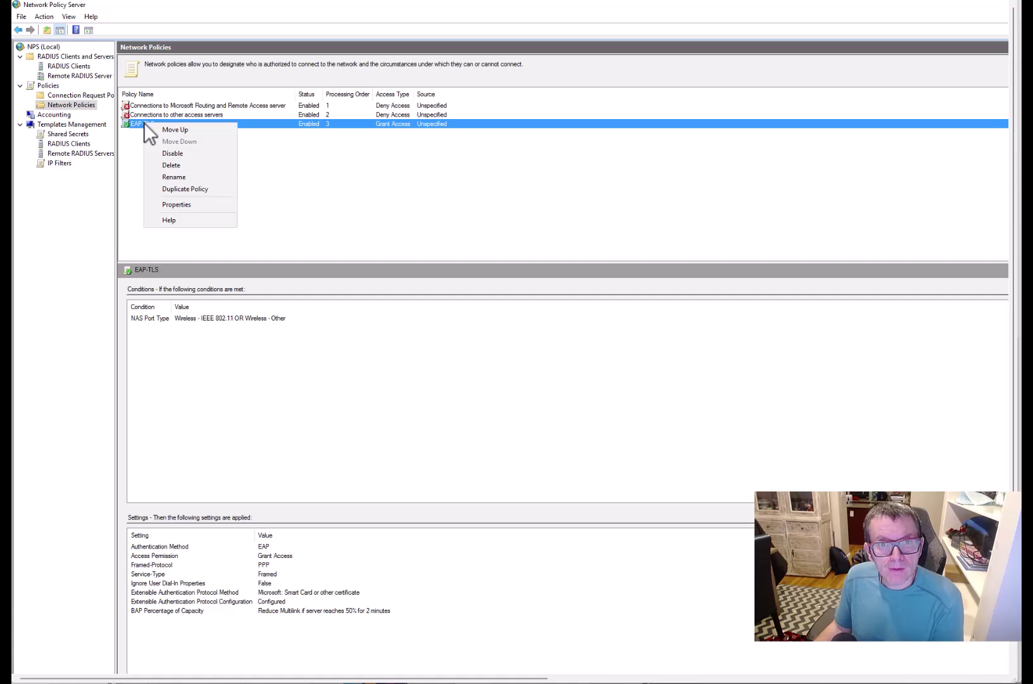
click(145, 124)
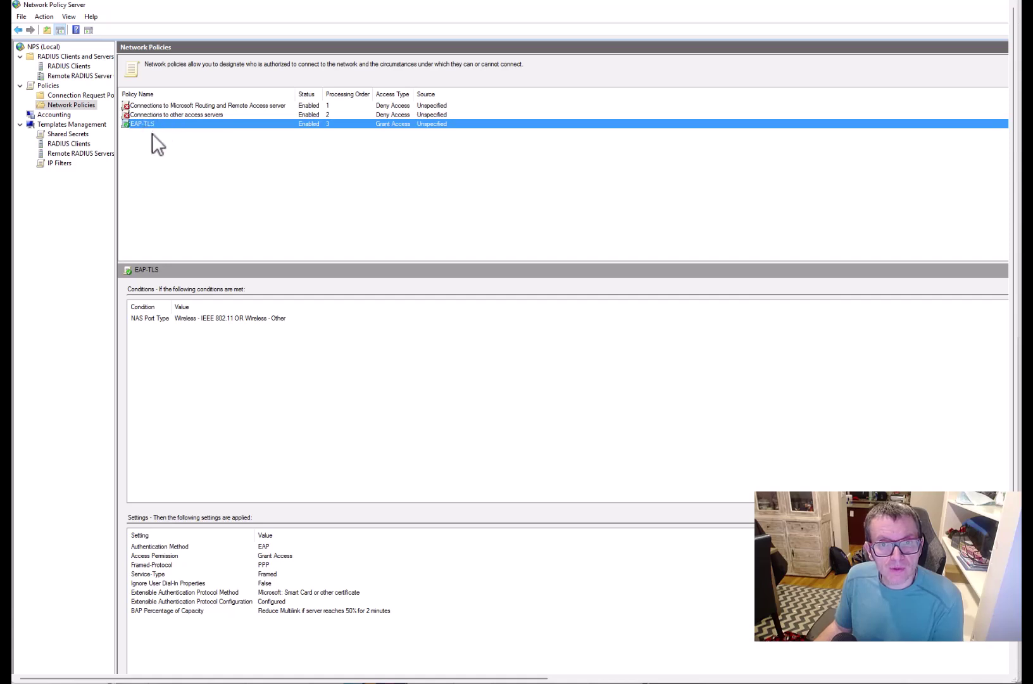
right_click(149, 116)
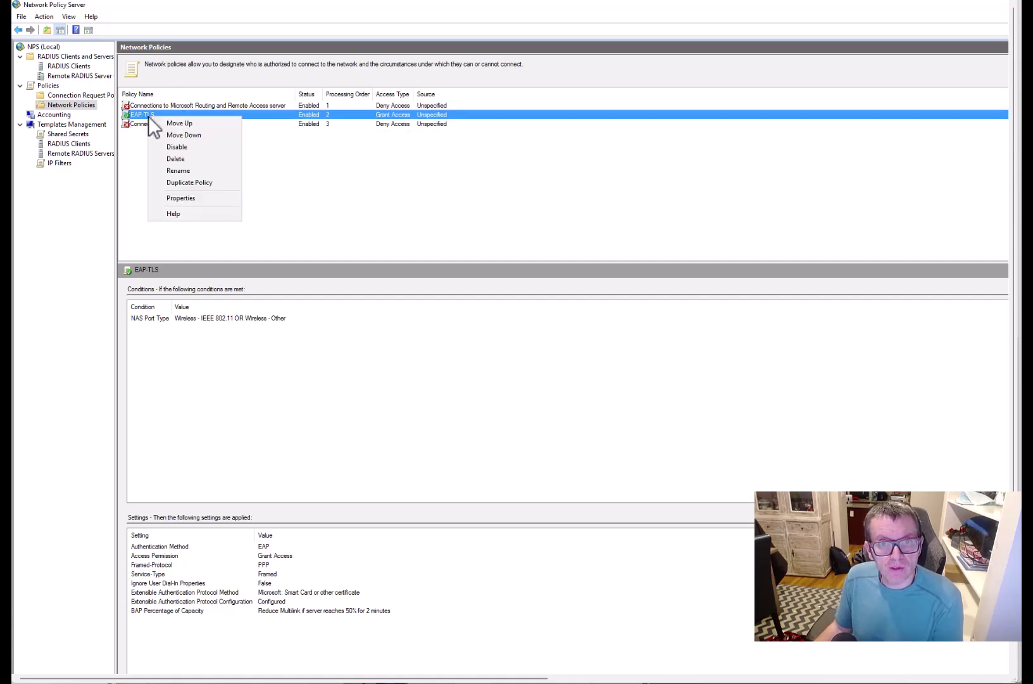
click(175, 121)
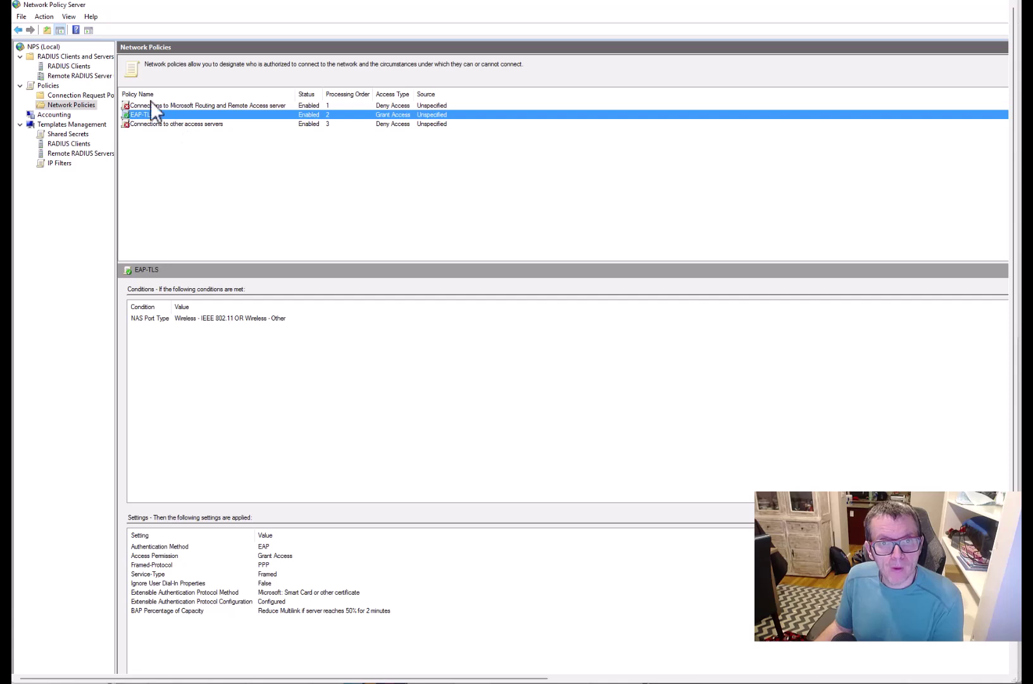
Adjust the EAP-TLS connection request policy's order, then return to the Network Policies list
click(69, 97)
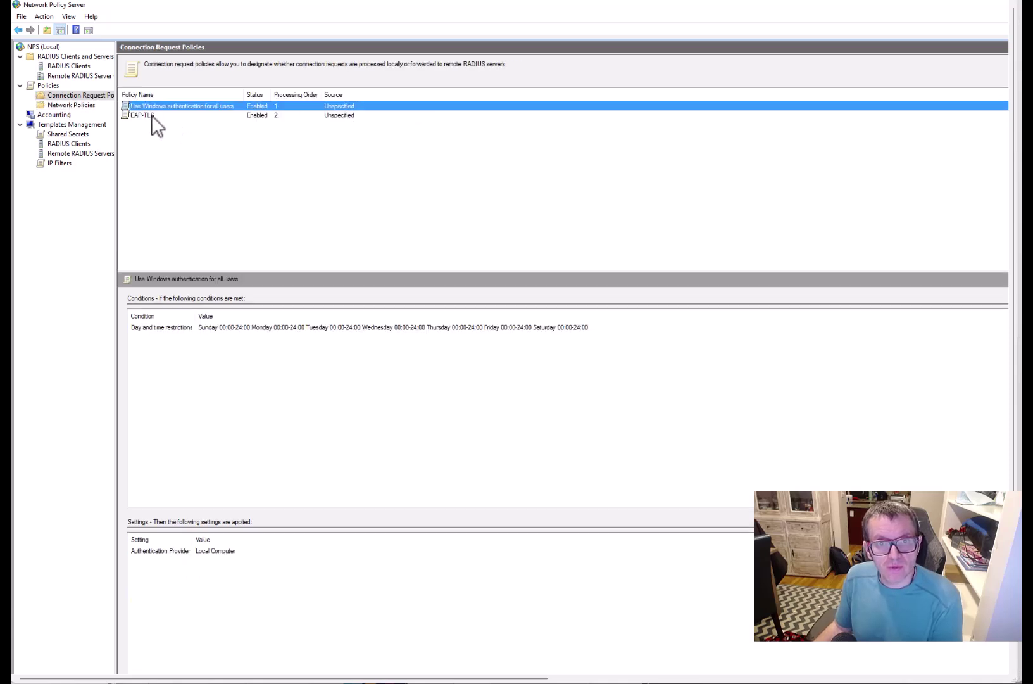
right_click(150, 115)
click(172, 120)
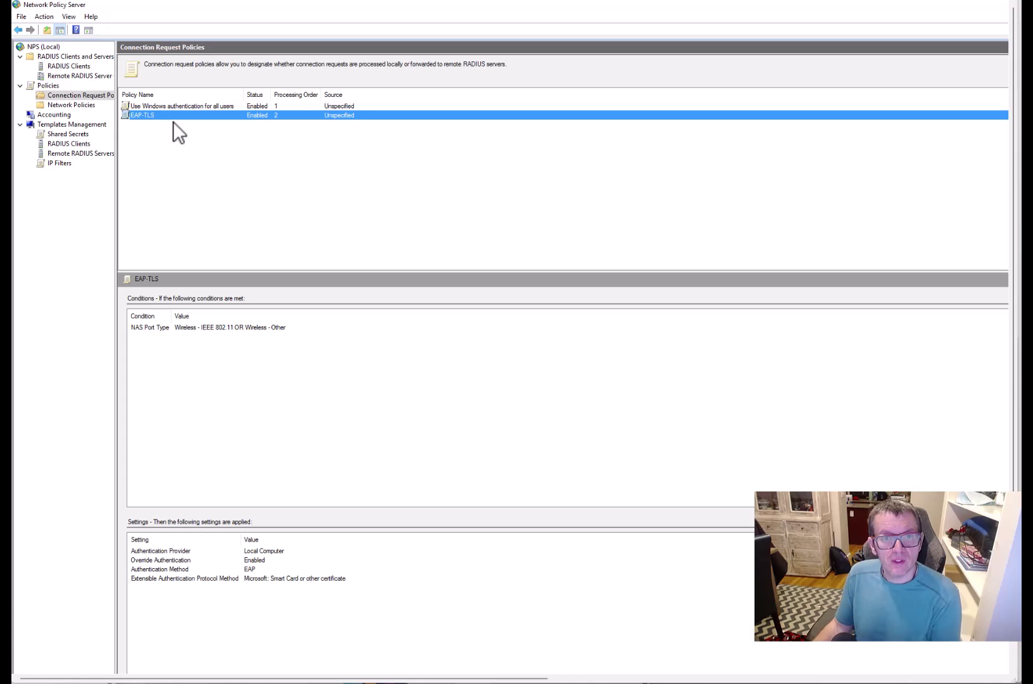
click(67, 105)
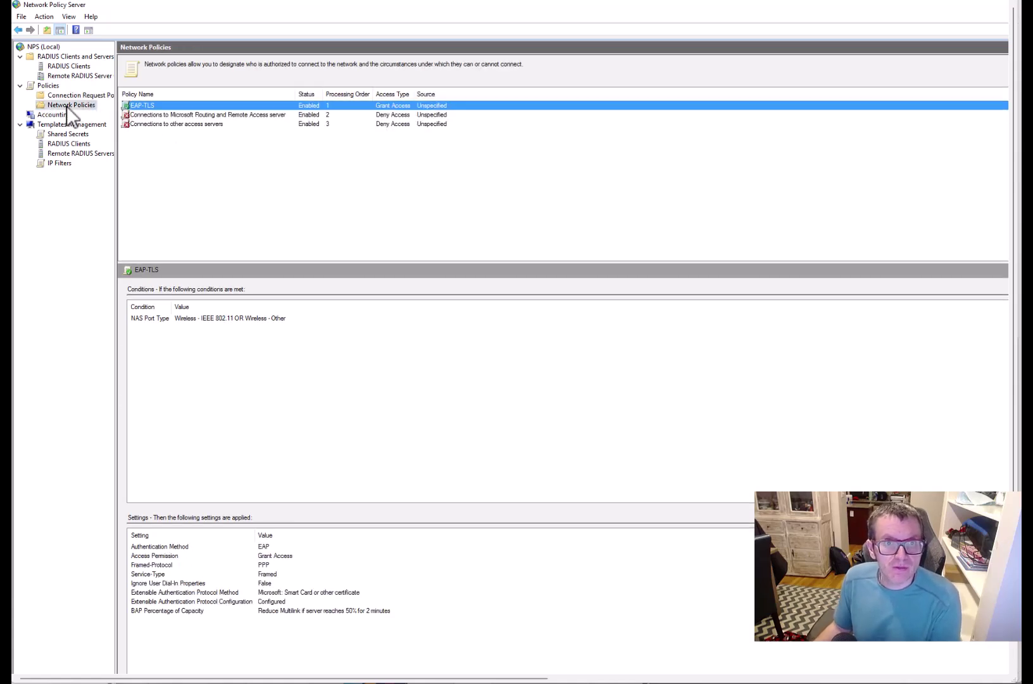